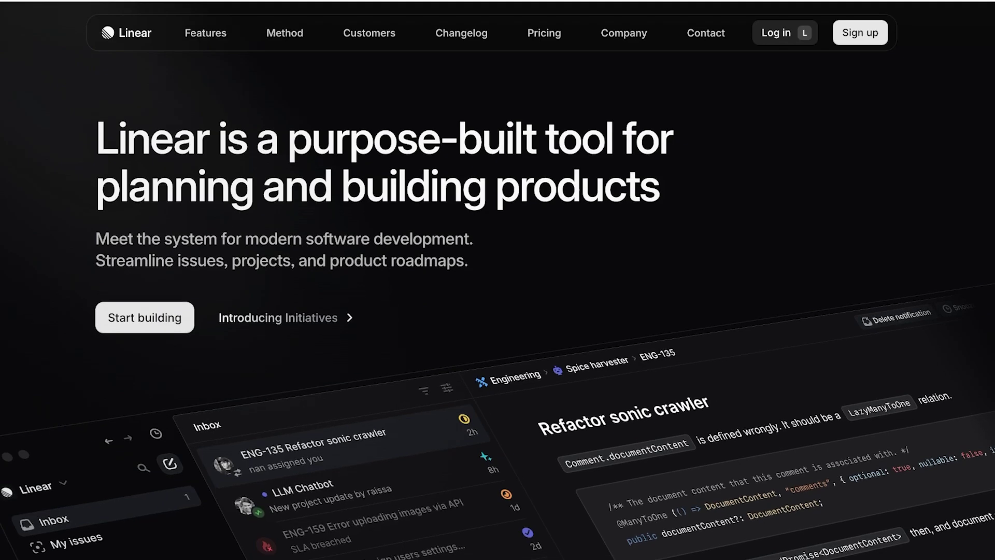
Step: Look through the Linear home page from the opening headline down past the "Made for modern product teams" section
scroll(497, 311, "down", 2)
scroll(498, 310, "down", 3)
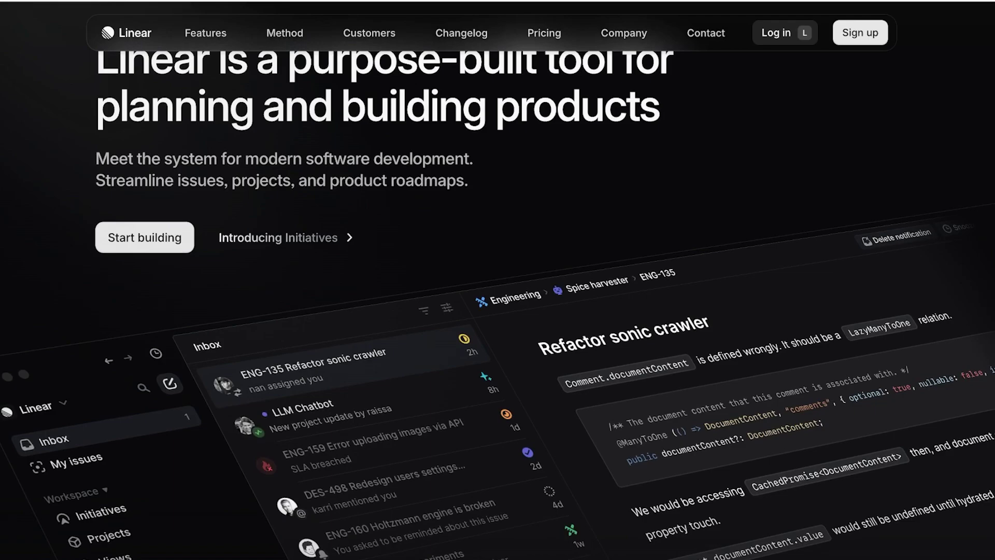
scroll(498, 311, "down", 3)
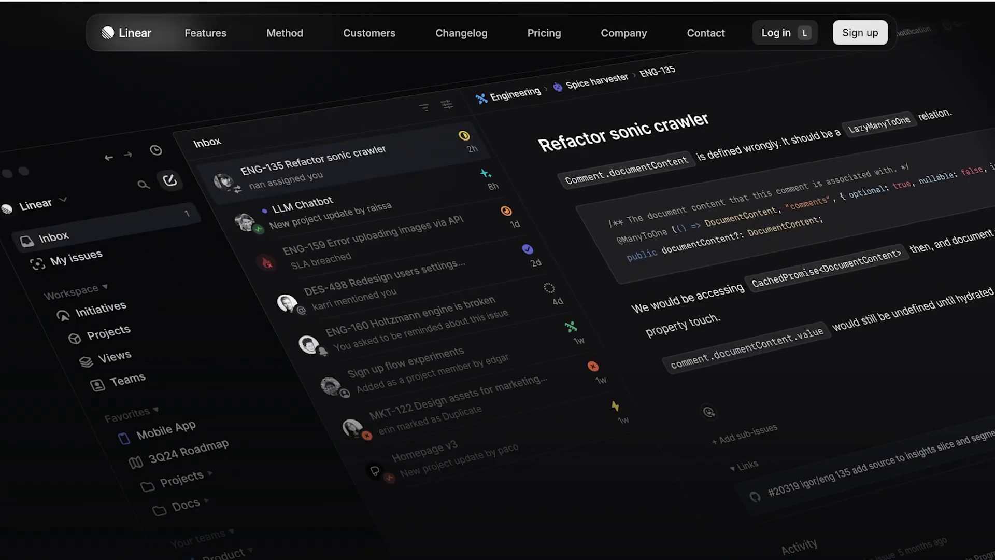
scroll(498, 311, "up", 3)
scroll(497, 311, "down", 1)
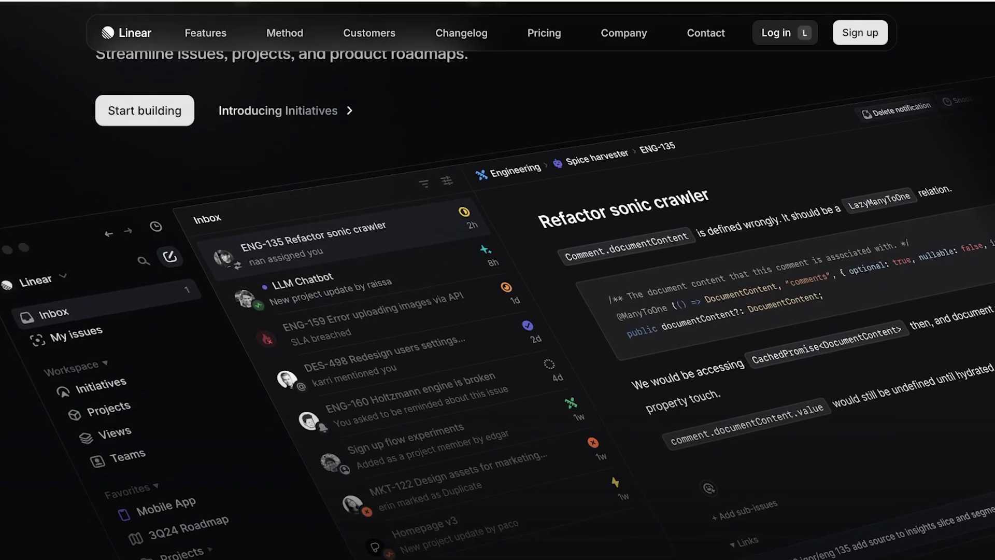
scroll(497, 279, "down", 10)
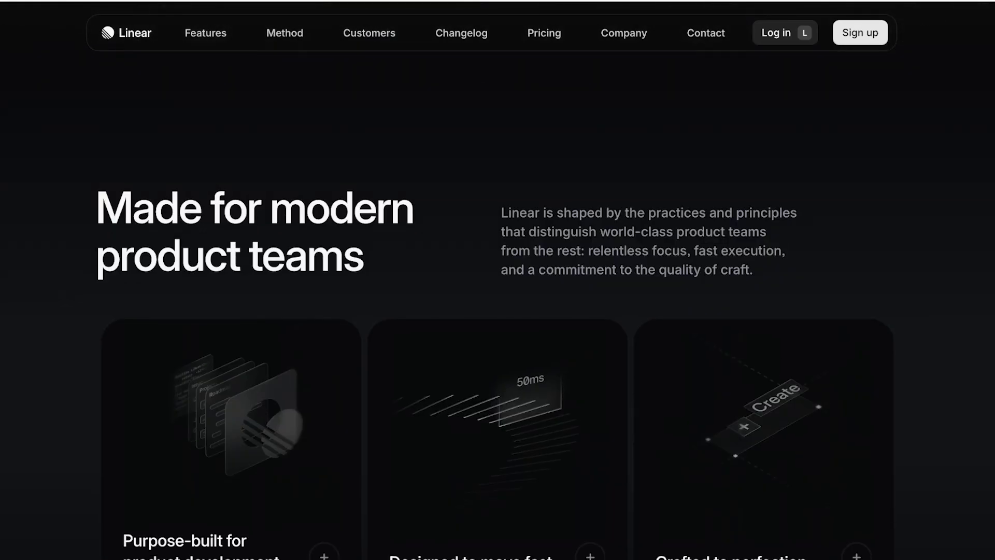
scroll(497, 311, "down", 4)
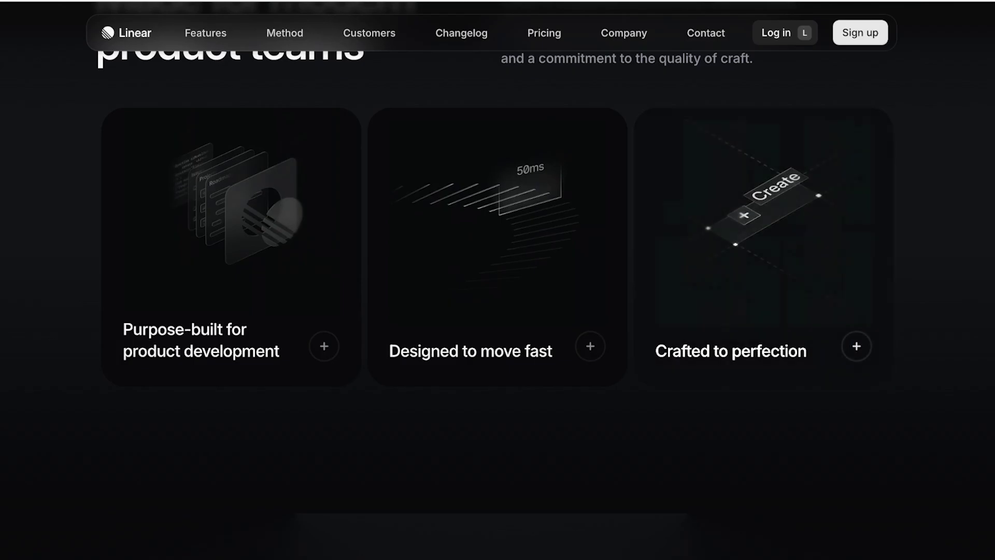
scroll(497, 280, "down", 4)
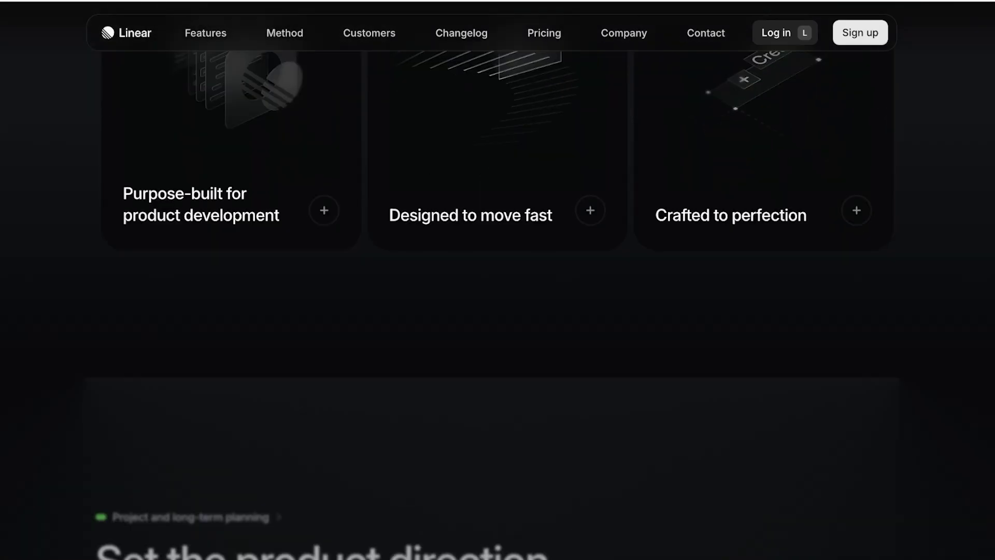
scroll(498, 280, "up", 20)
scroll(497, 279, "up", 4)
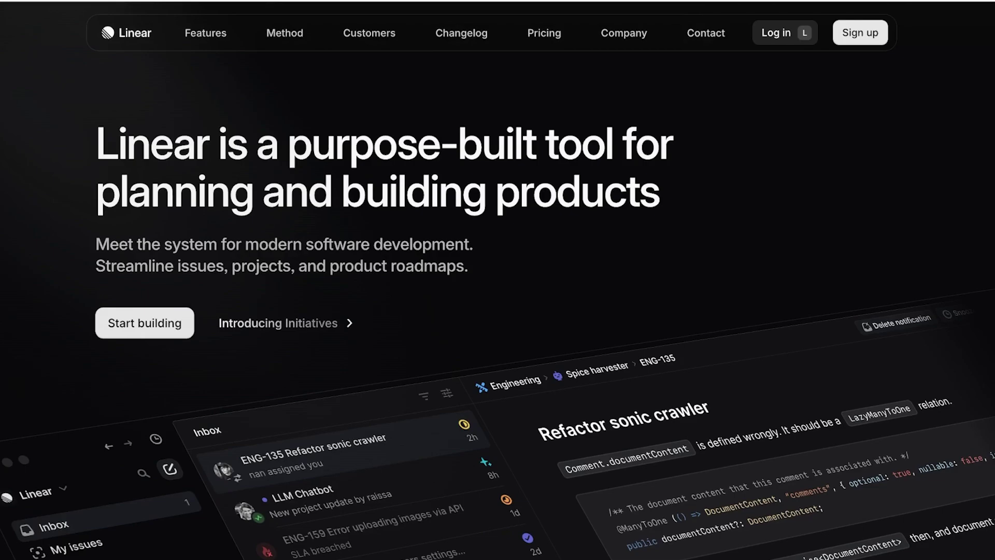
scroll(497, 280, "down", 10)
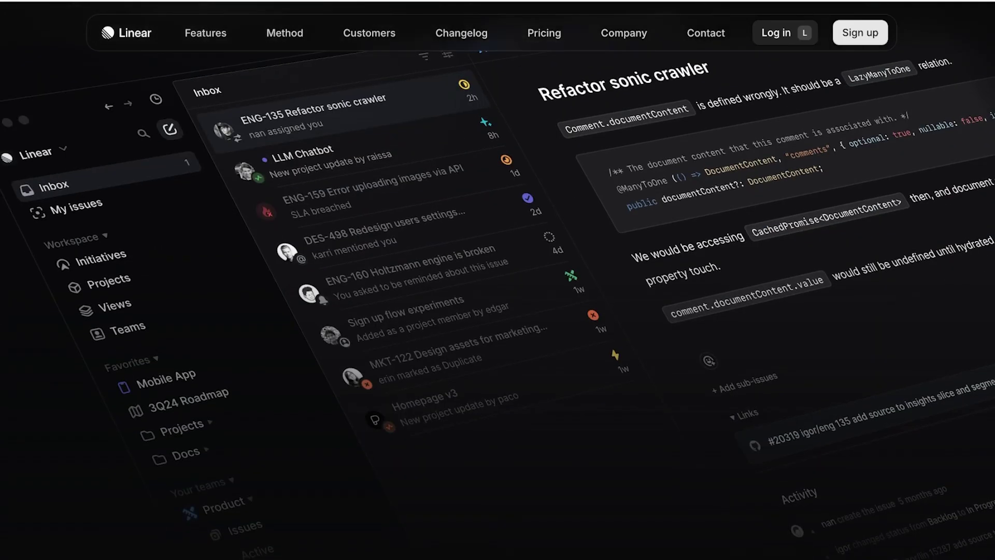
scroll(497, 280, "down", 8)
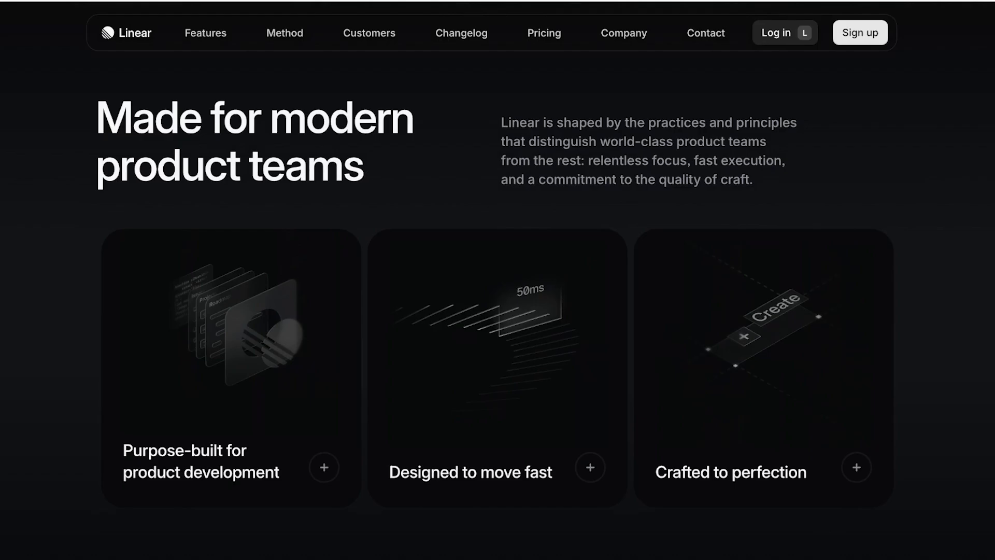
scroll(498, 280, "down", 2)
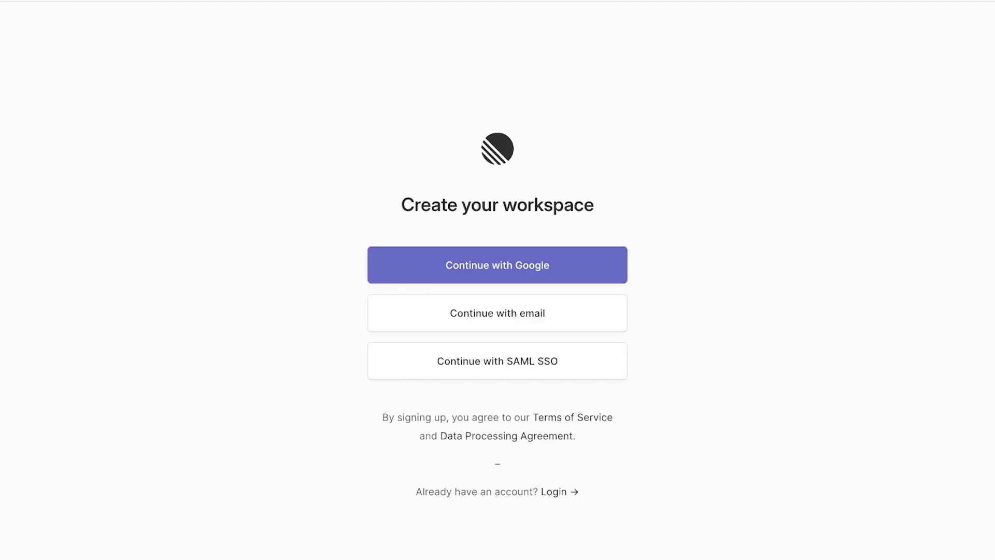
Step: Continue the workspace sign-up with Google using the first account offered
left_click(497, 264)
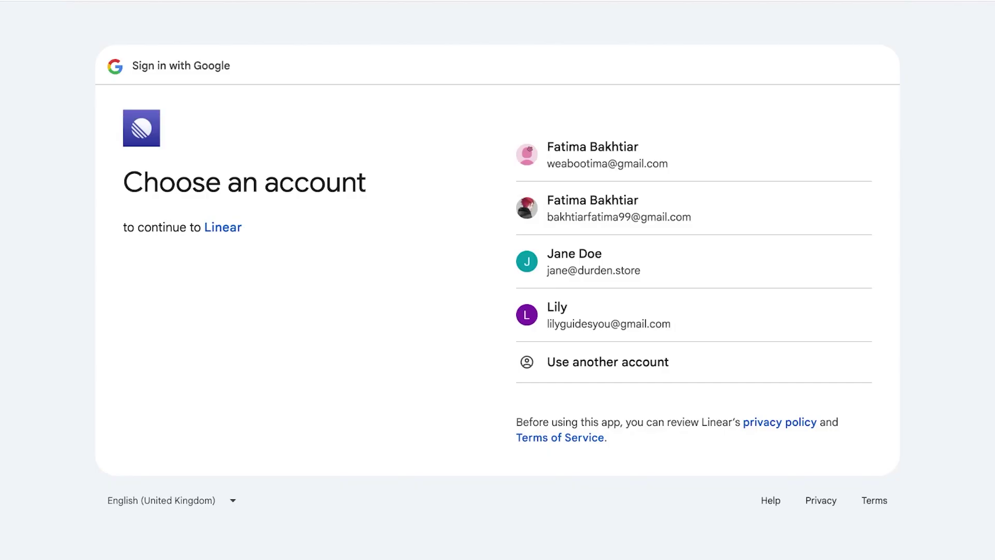
left_click(694, 154)
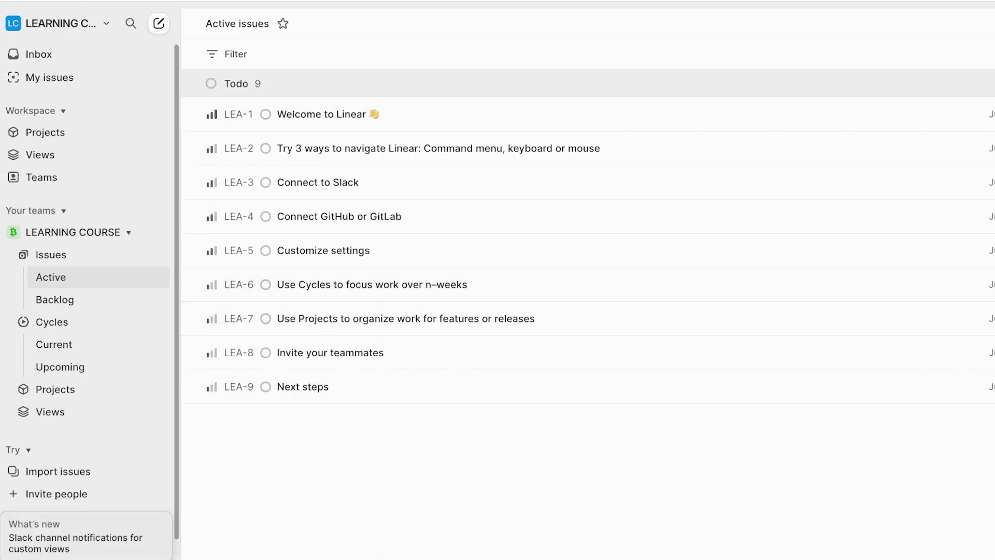
Step: Look over the workspace's projects, views, teams, the LEARNING COURSE team options and the inbox
left_click(45, 132)
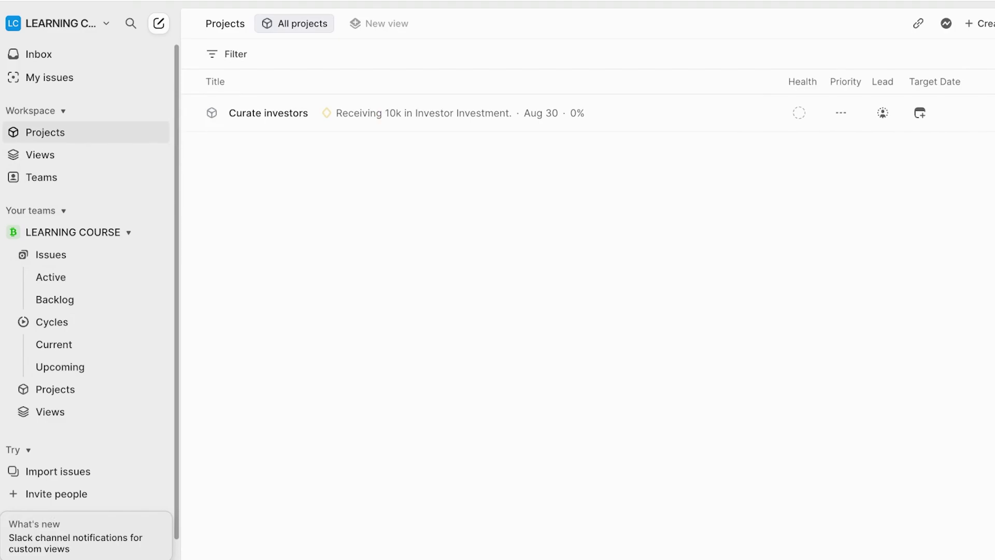
left_click(39, 154)
left_click(41, 178)
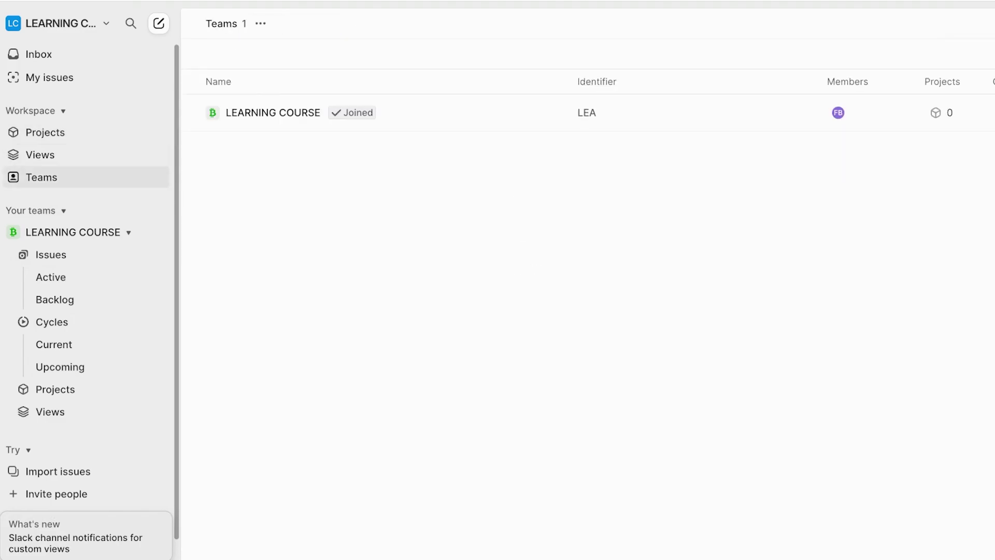
left_click(73, 232)
left_click(159, 231)
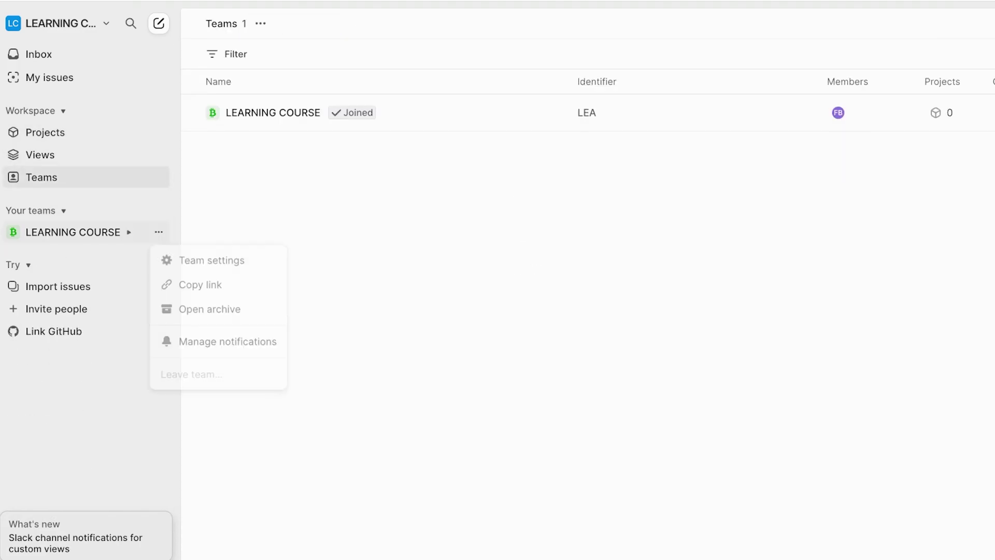
key("Escape")
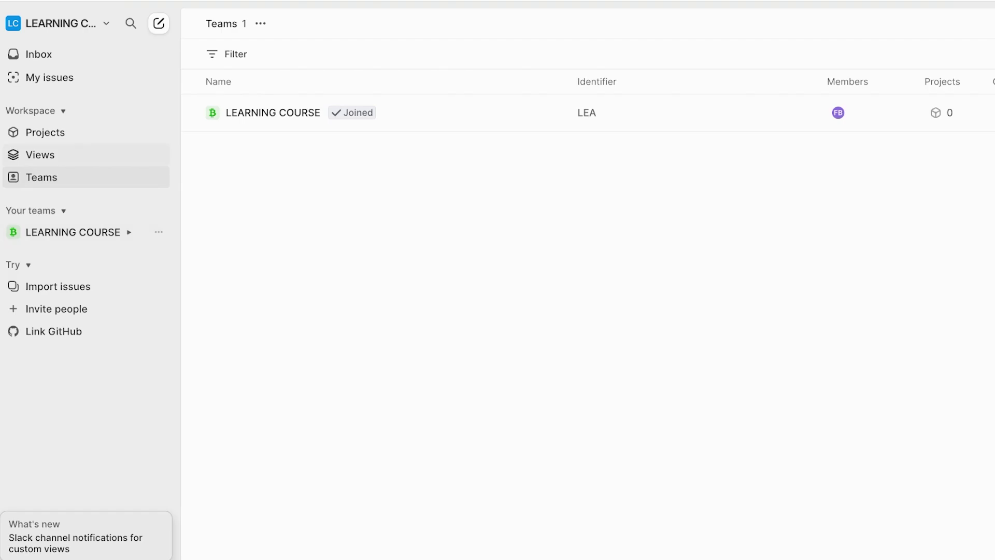
left_click(39, 54)
Step: Request deletion of the LEARNING COURSE workspace in its general settings and acknowledge that all workspace data will be deleted
left_click(61, 23)
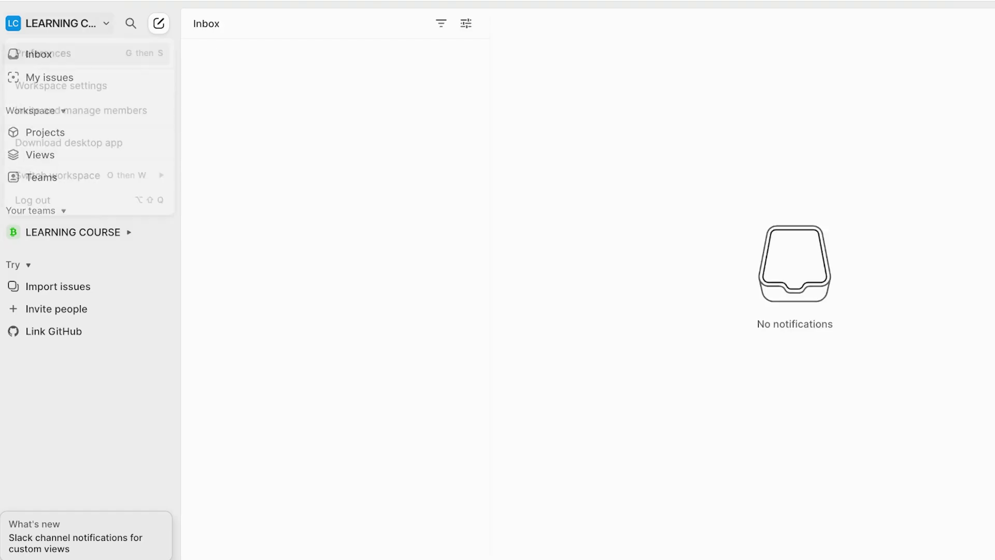
mouse_move(90, 177)
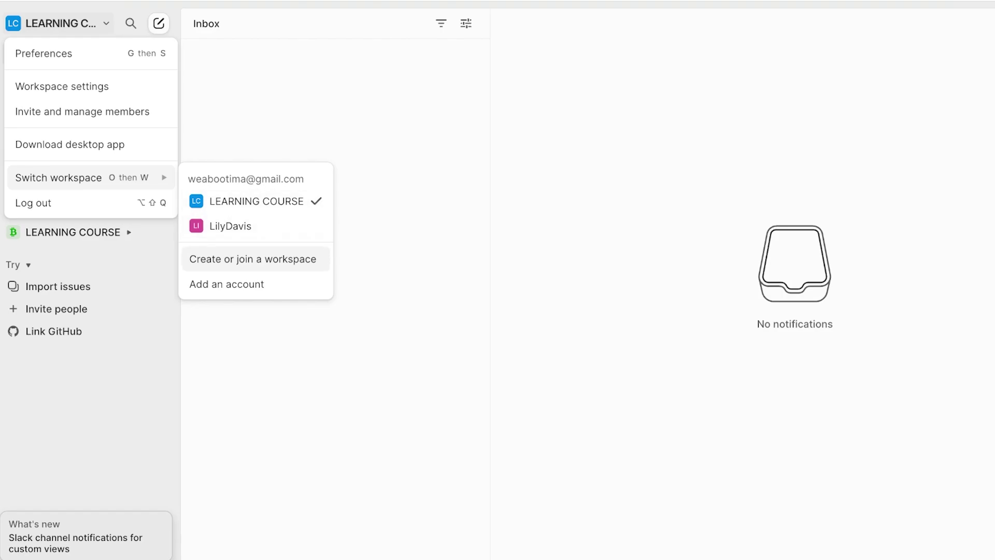
left_click(62, 86)
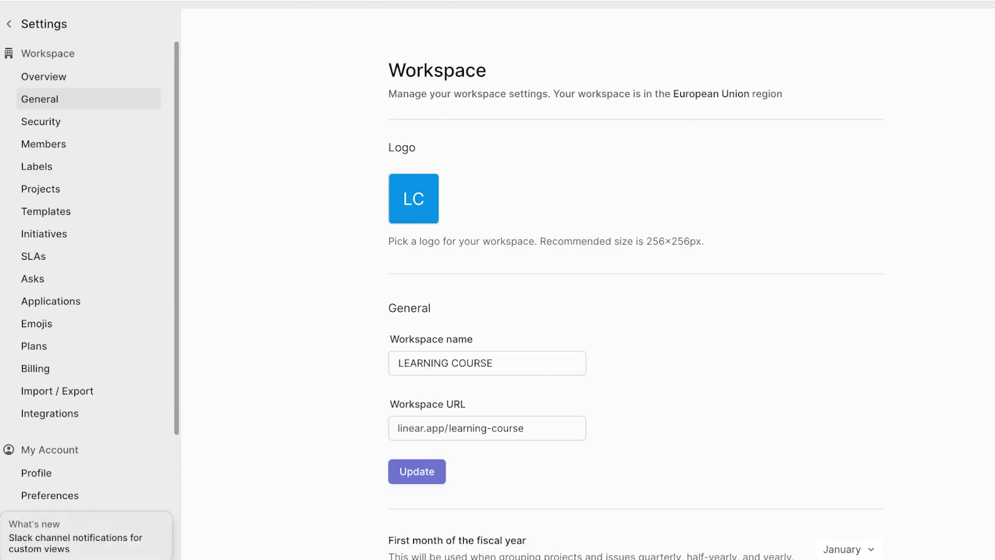
scroll(585, 279, "down", 4)
left_click(452, 499)
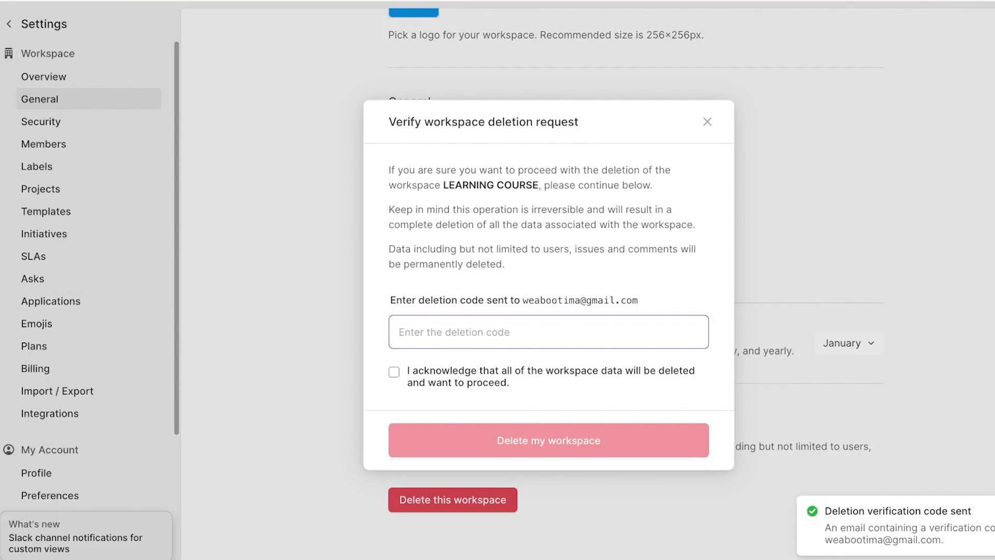
left_click(394, 372)
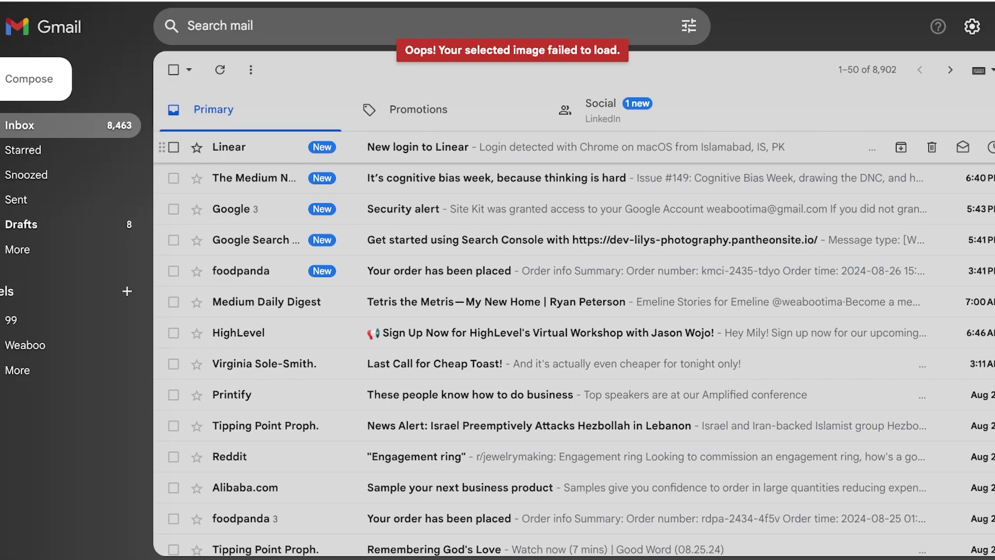
left_click(453, 147)
left_click(112, 70)
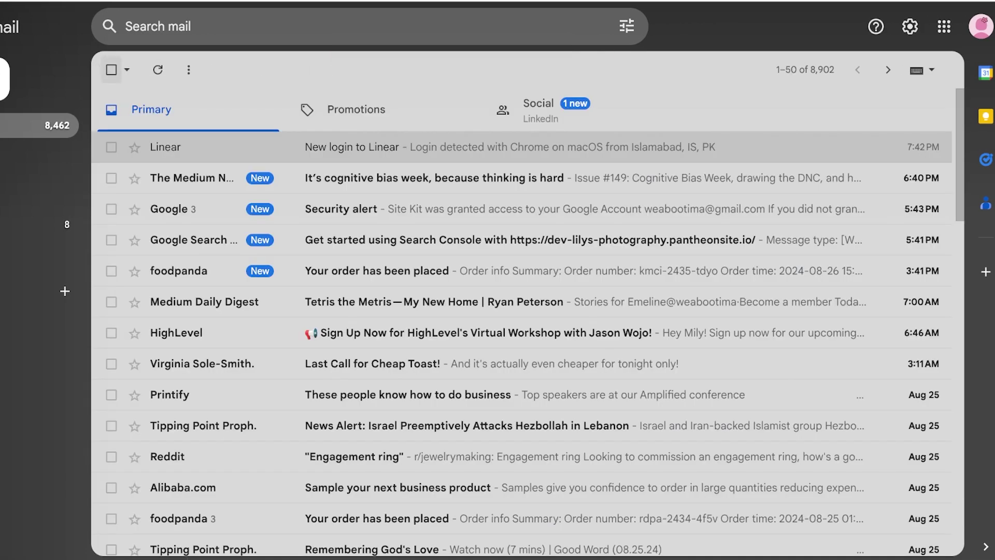
left_click(579, 109)
left_click(356, 109)
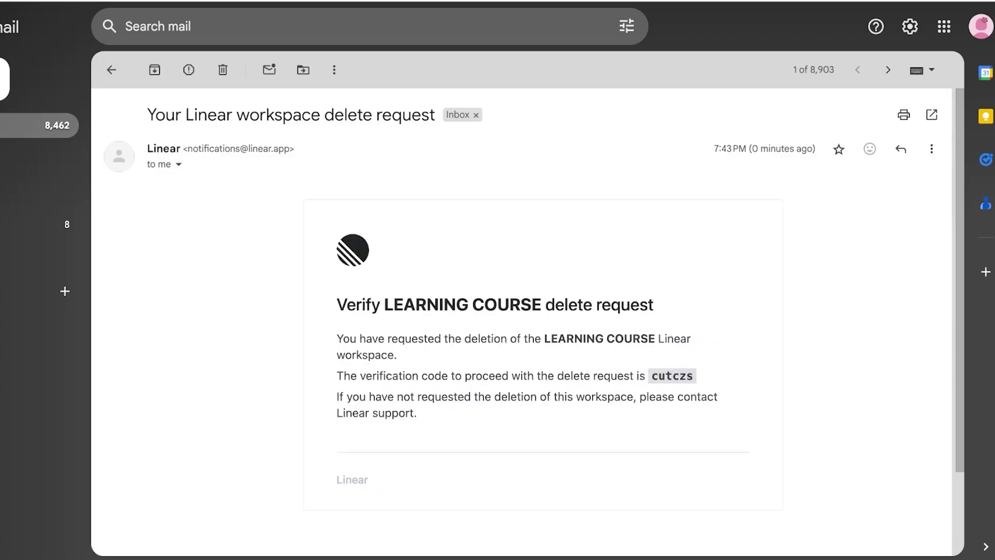
double_click(672, 375)
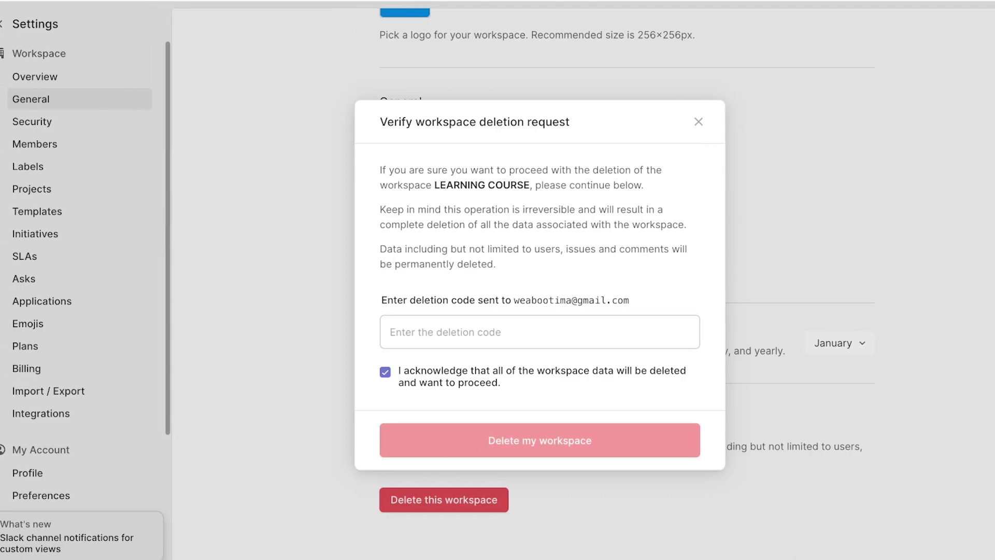
Step: Back in Linear, enter the deletion verification code, delete the LEARNING COURSE workspace and leave the settings
left_click(540, 332)
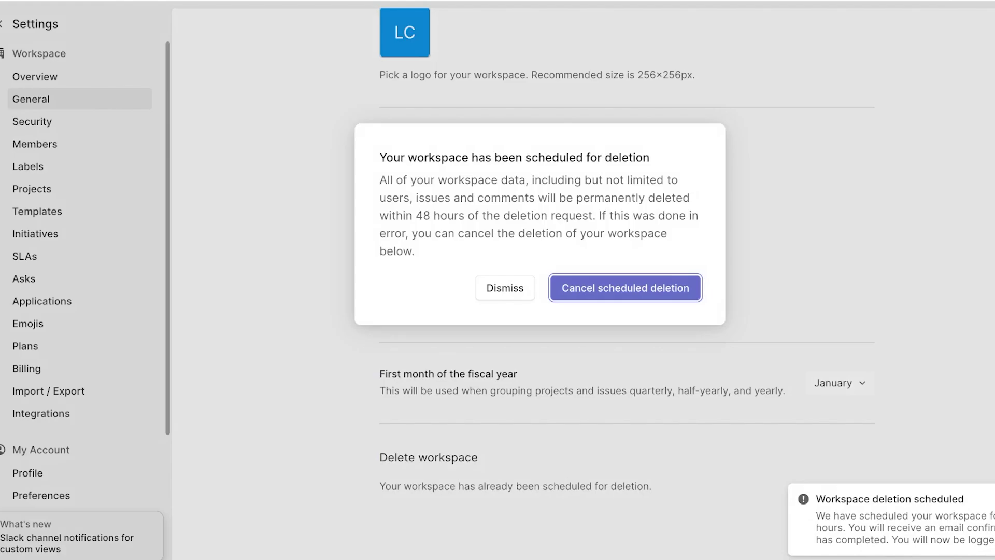
left_click(505, 287)
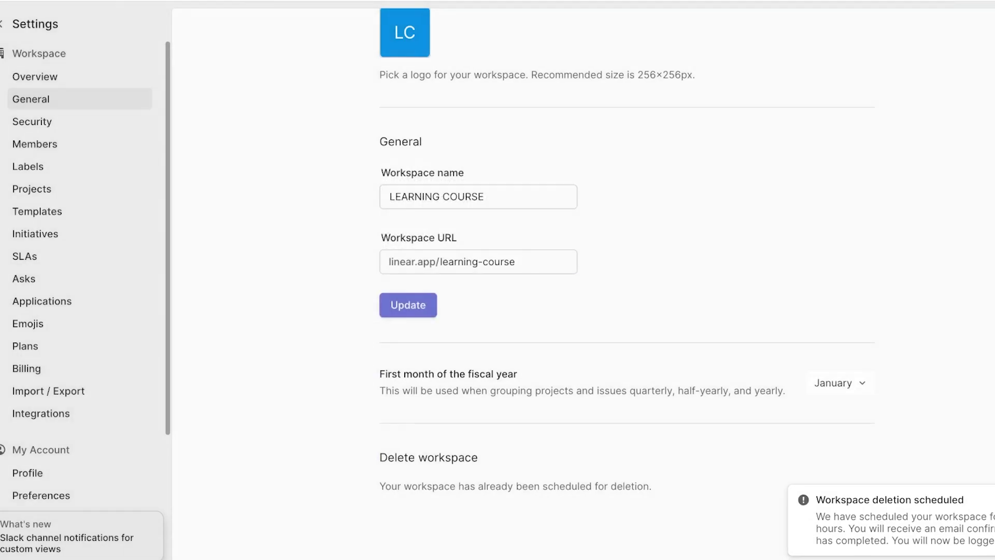
left_click(34, 24)
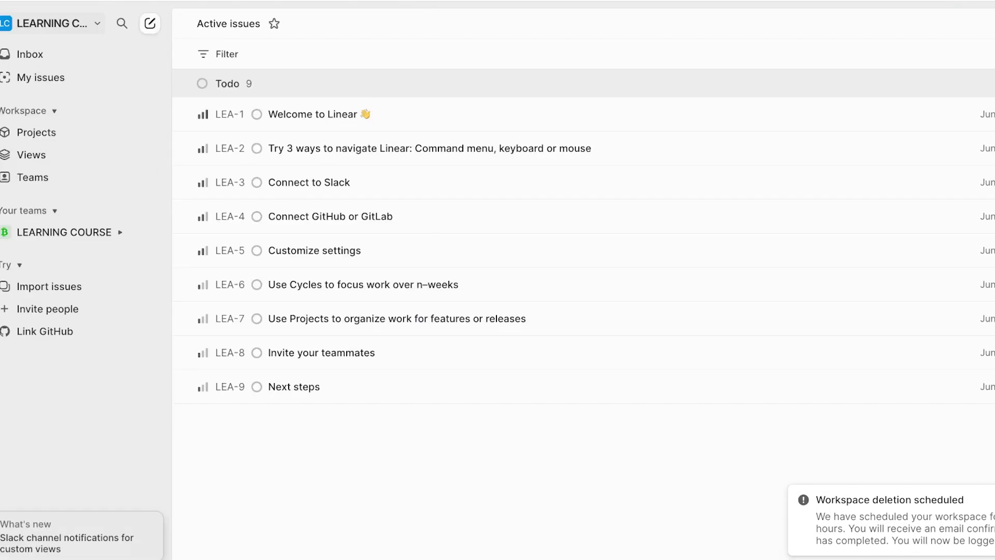
Step: Start creating or joining a workspace from the workspace switching options
left_click(52, 23)
mouse_move(78, 177)
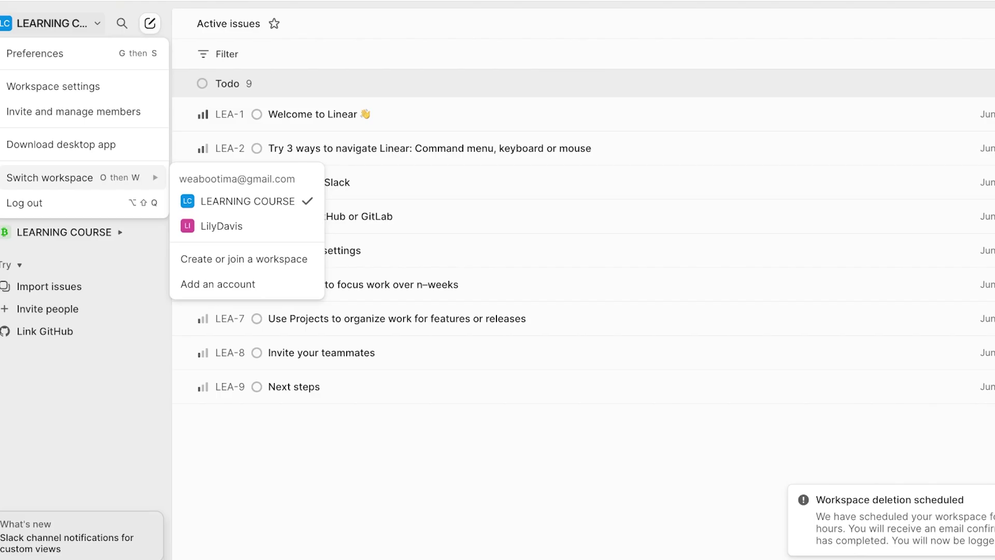
left_click(244, 259)
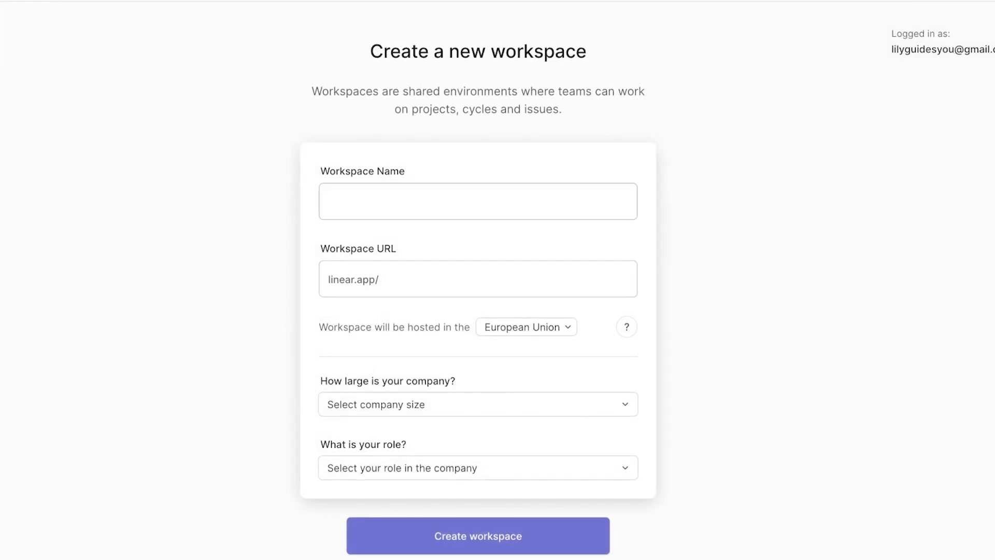
Step: Name the new workspace Lilys08
type("S")
key("BackSpace")
type("Lilys")
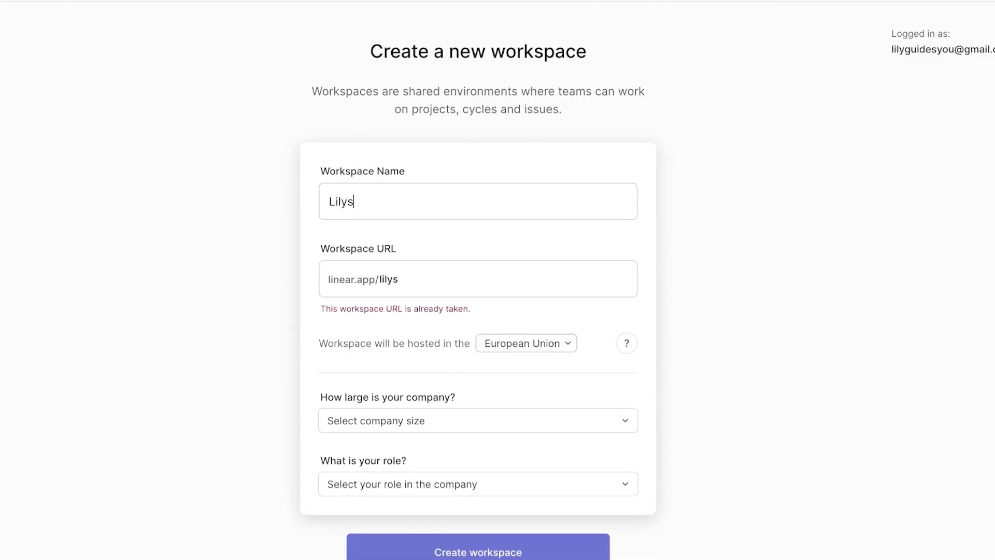
type("0")
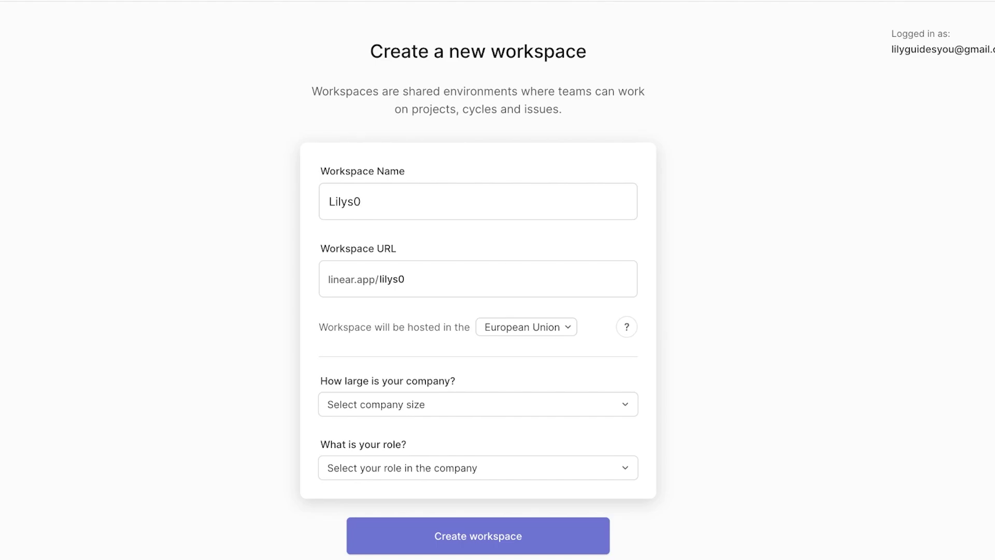
type("8")
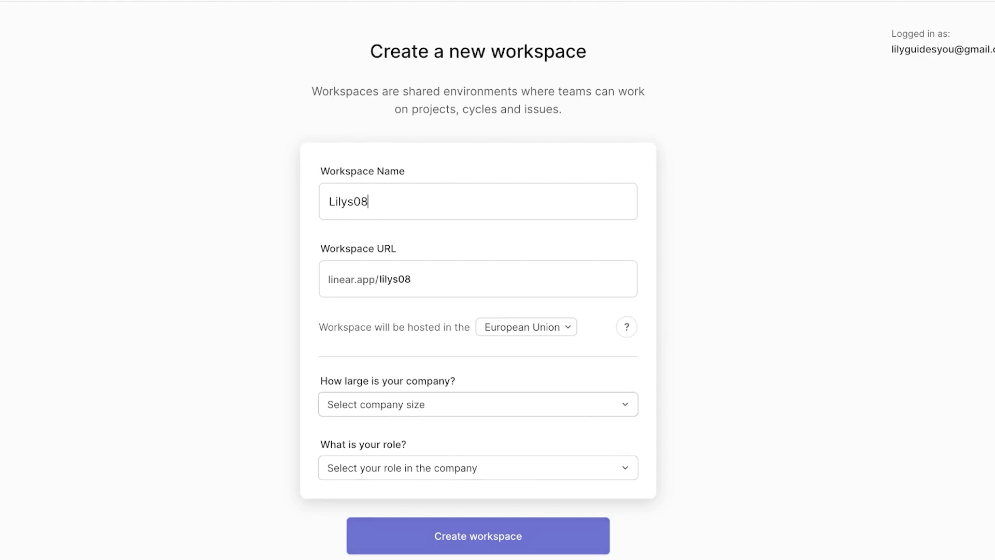
Step: Set the company size to Just me and the role to Founder or leadership team, and create the workspace
left_click(477, 404)
left_click(478, 454)
left_click(477, 404)
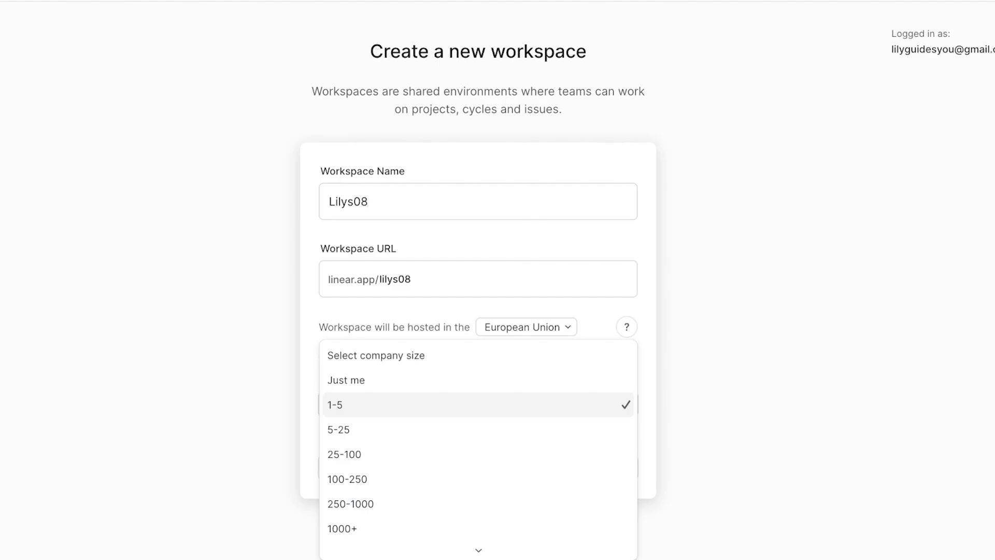
left_click(477, 380)
left_click(478, 471)
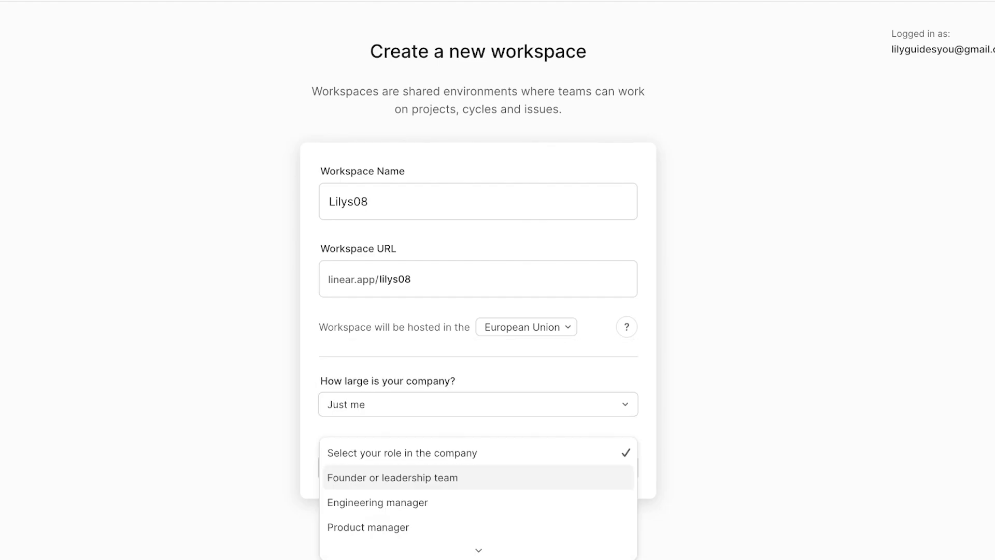
scroll(477, 482, "down", 3)
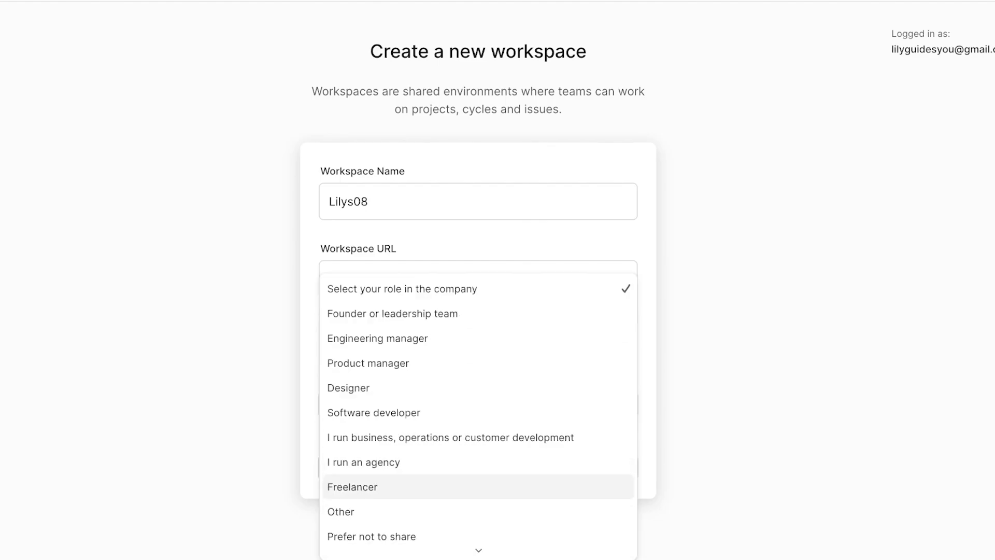
left_click(478, 313)
key("Return")
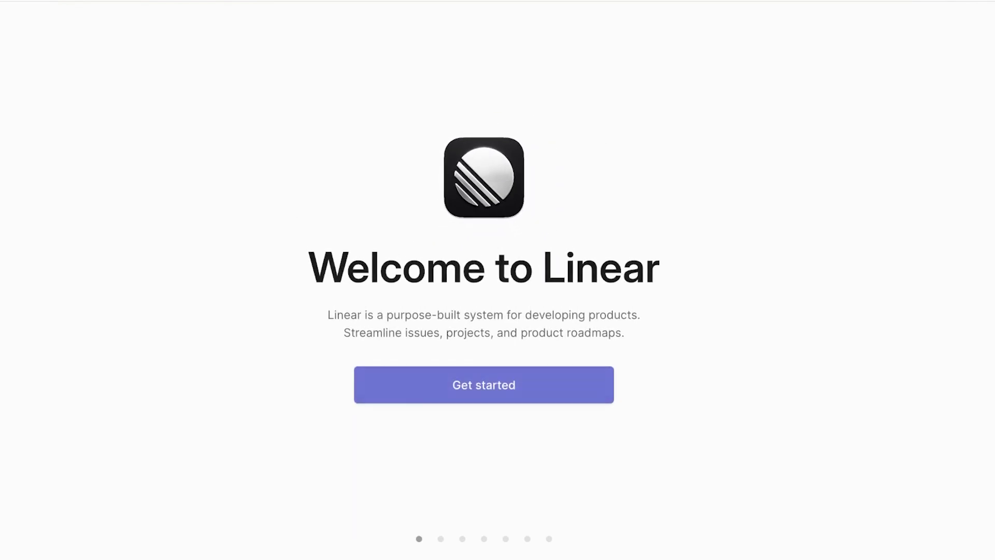
Step: Start the onboarding and keep the Light theme as the style
key("Return")
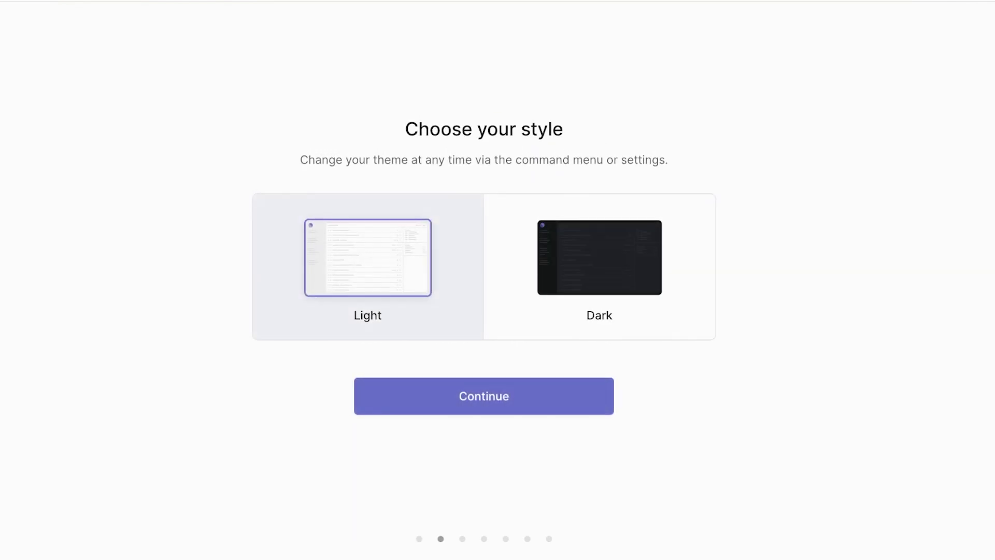
key("Right")
key("Left")
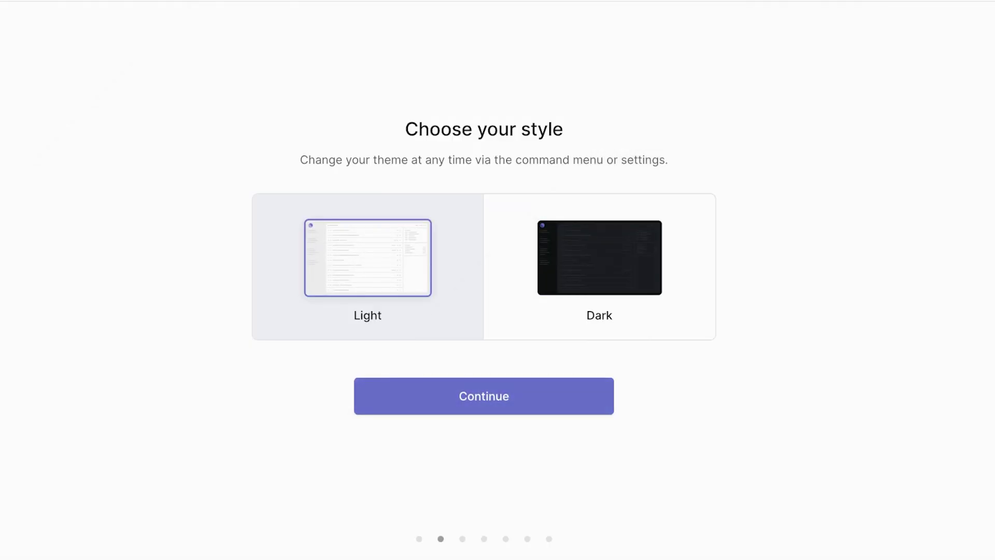
key("Return")
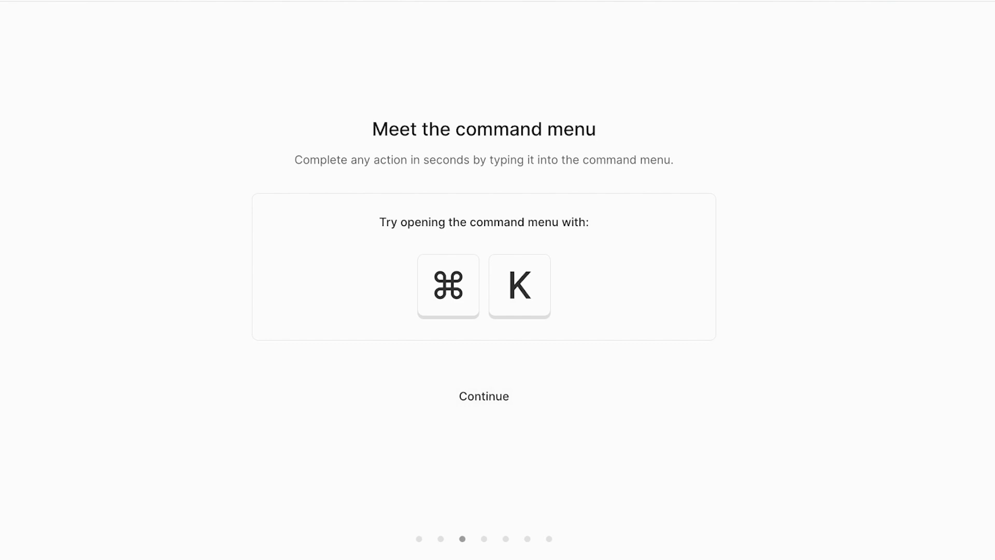
Step: Open the command menu and look through the available issue, project and view commands
key("super")
key("super+k")
scroll(484, 310, "down", 10)
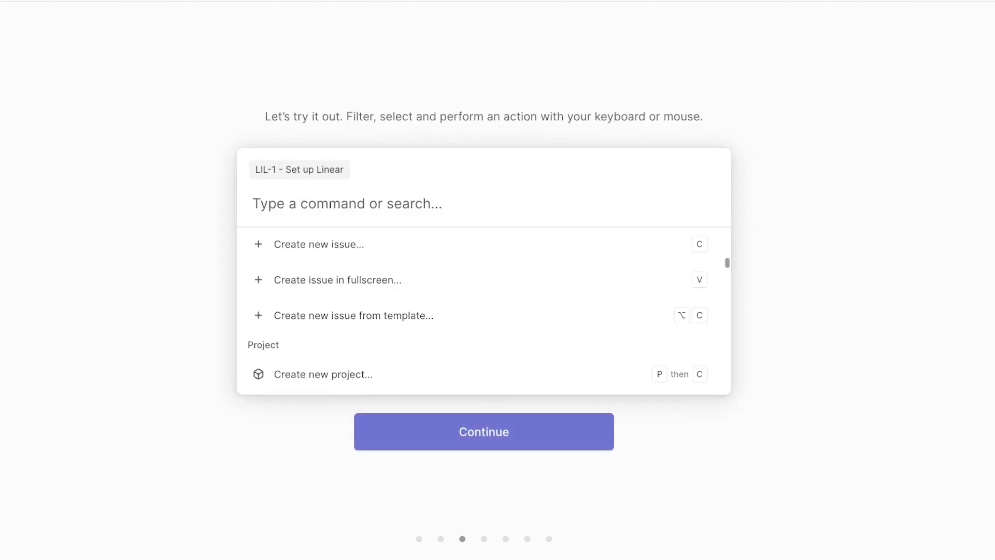
scroll(483, 311, "up", 10)
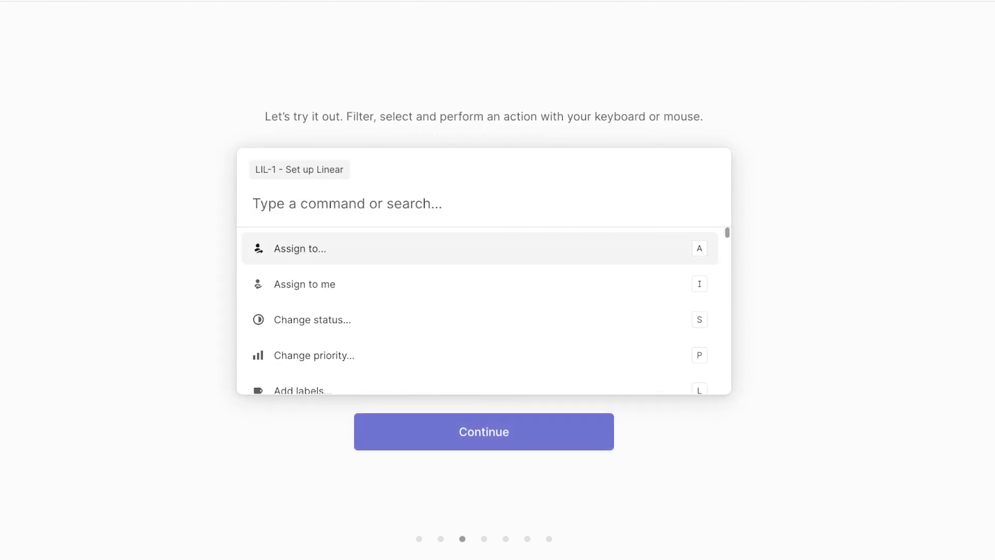
key("Down")
key("Down")
key("Down")
key("Up")
key("Up")
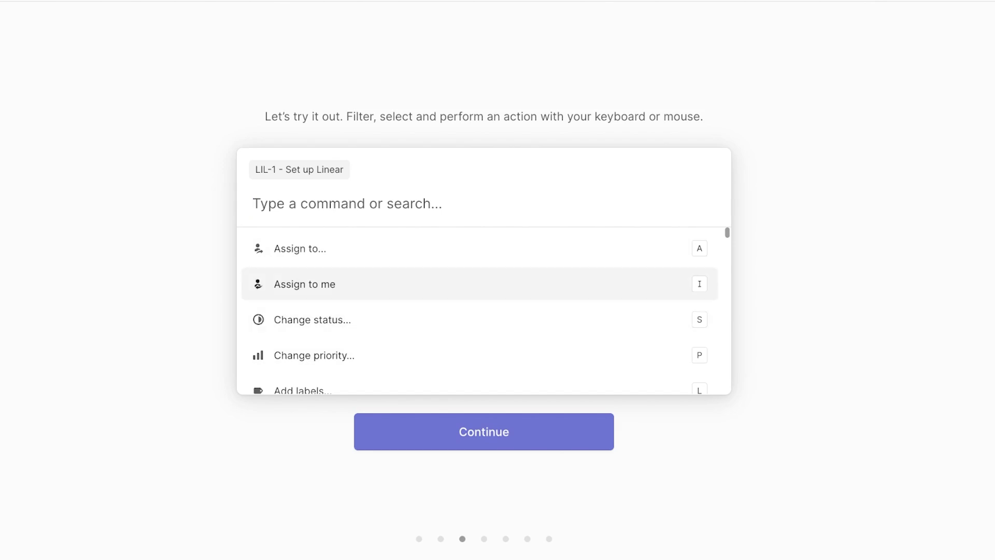
key("Up")
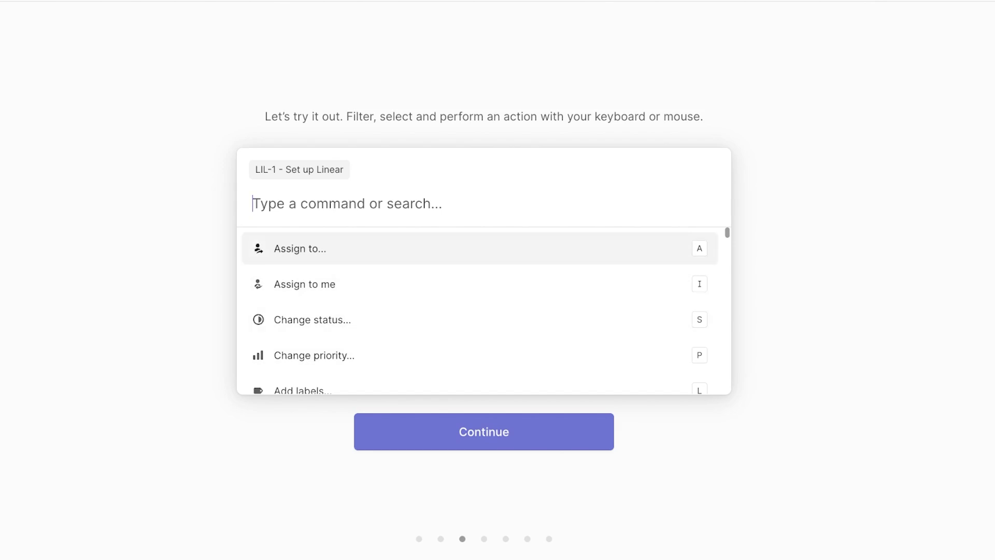
scroll(484, 310, "down", 5)
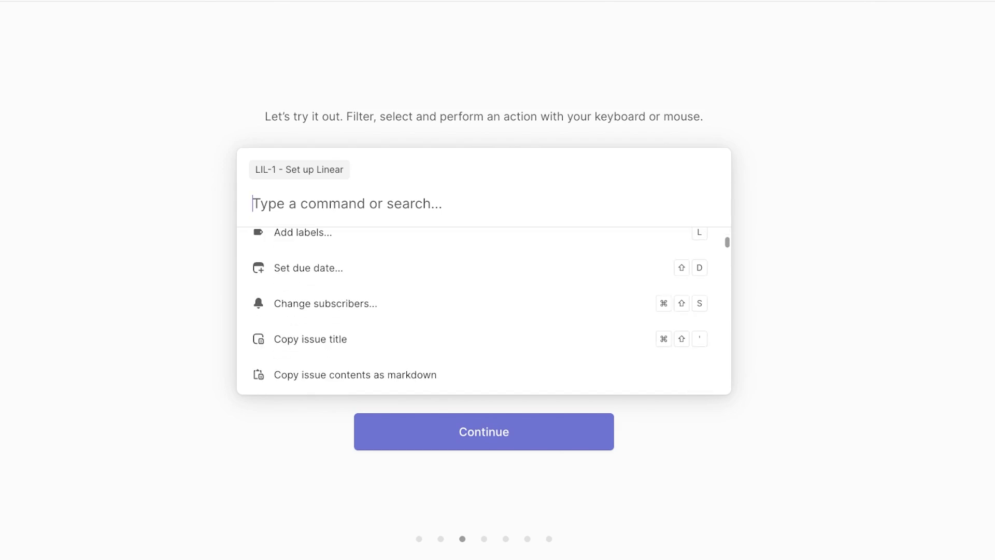
scroll(483, 310, "down", 3)
scroll(483, 310, "down", 3)
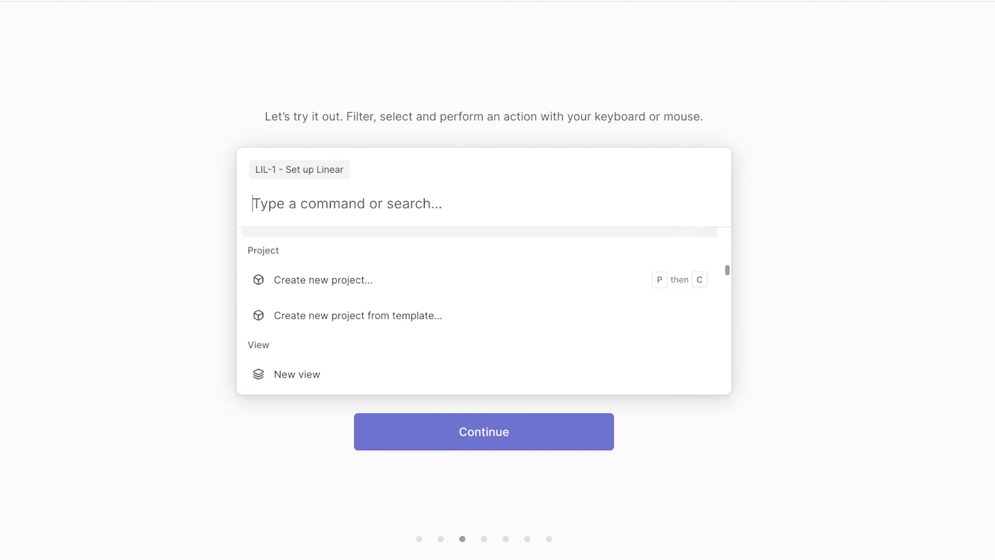
key("Escape")
Step: Complete the onboarding without connecting GitHub, inviting co-workers or subscribing to updates, and enter the new workspace
key("Return")
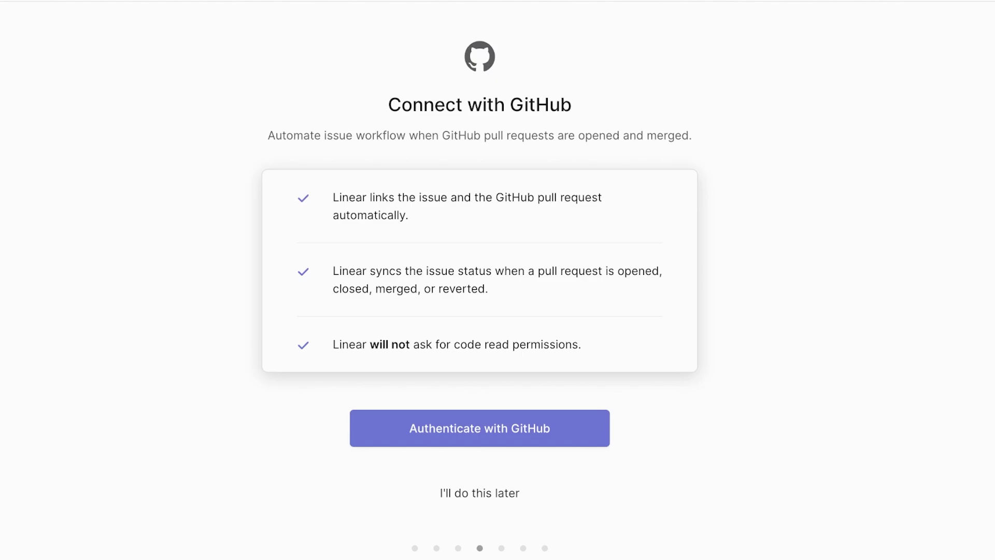
key("Return")
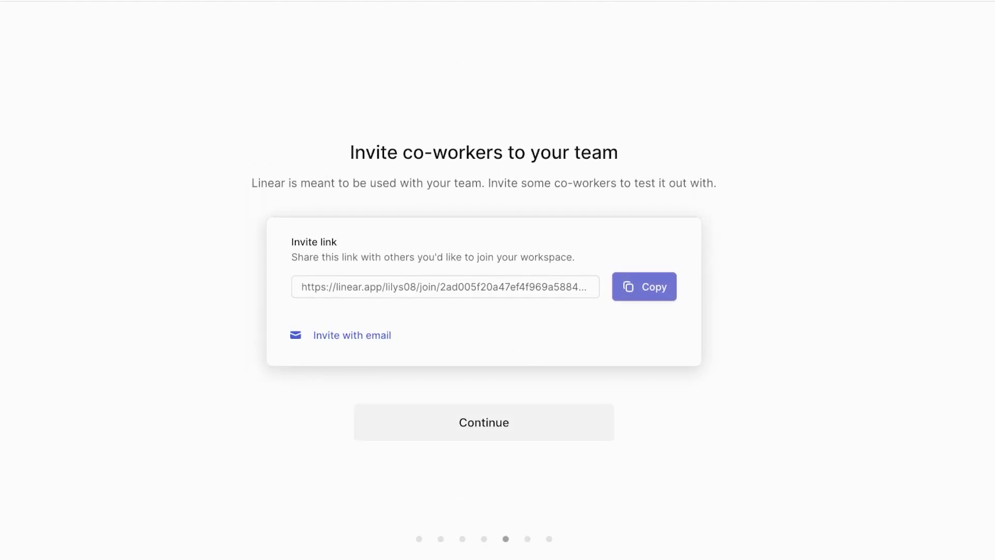
key("Return")
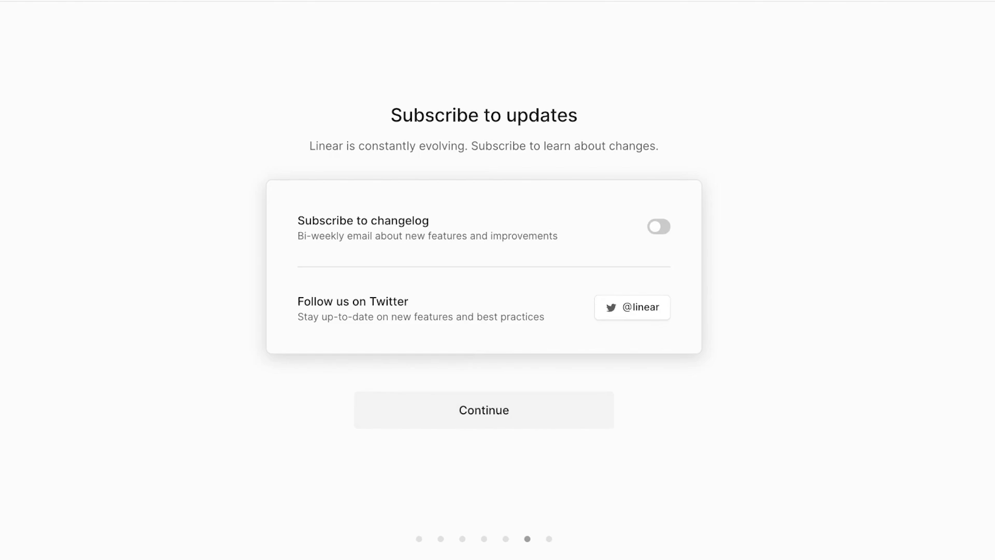
key("Return")
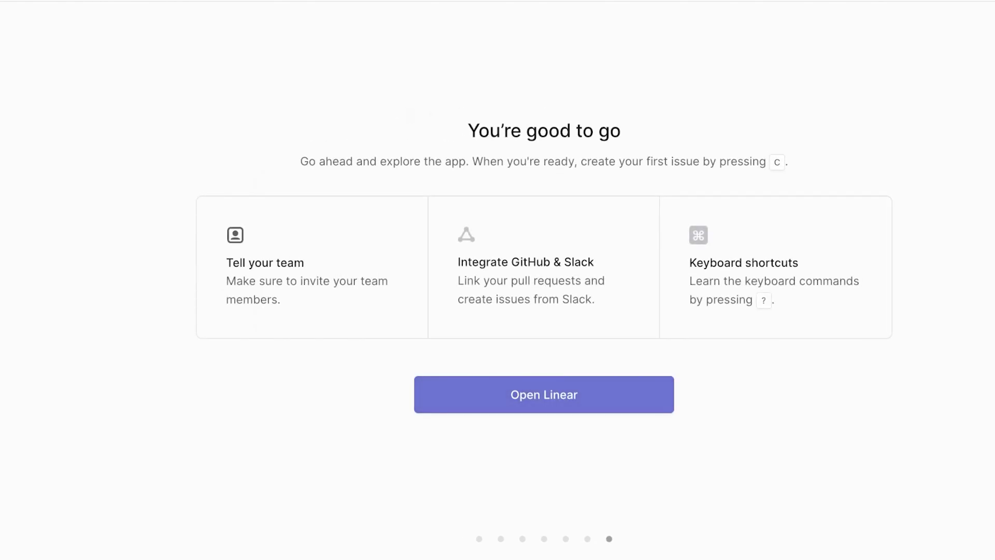
key("Return")
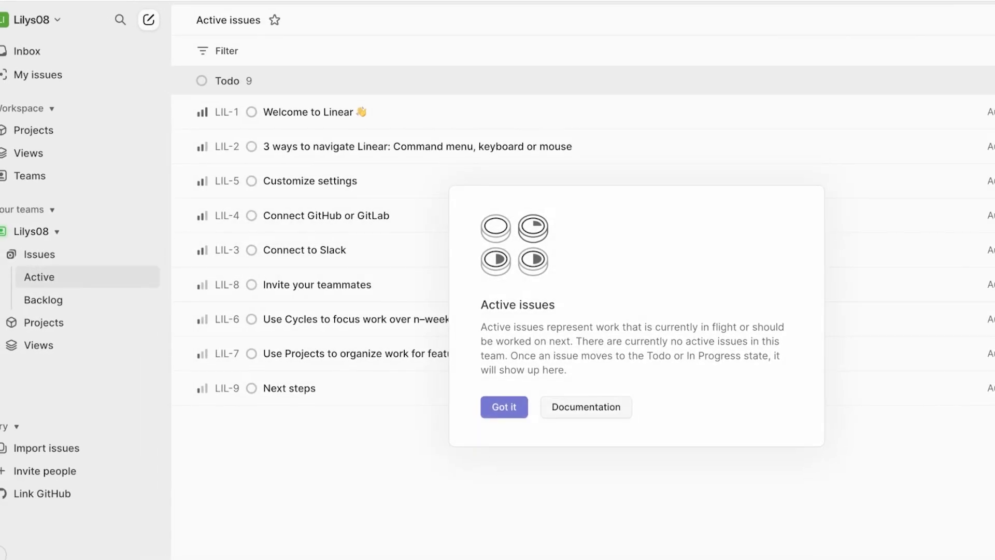
Step: Dismiss the Active issues introduction, open the Next steps issue and view the Lilys08 workspace options
left_click(504, 405)
left_click(503, 387)
left_click(34, 23)
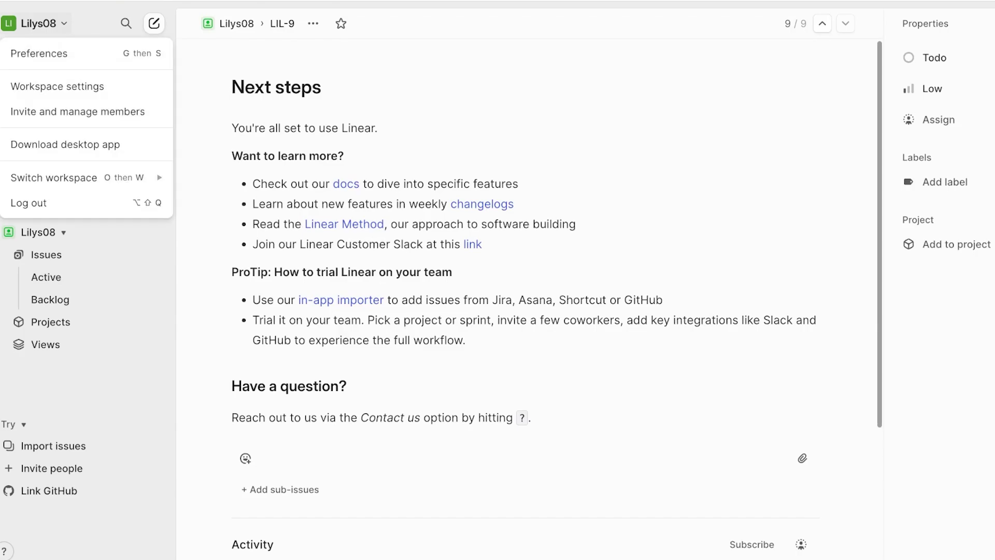
Step: Collapse and re-expand the Lilys08 team, and show its active issues
left_click(39, 232)
left_click(38, 232)
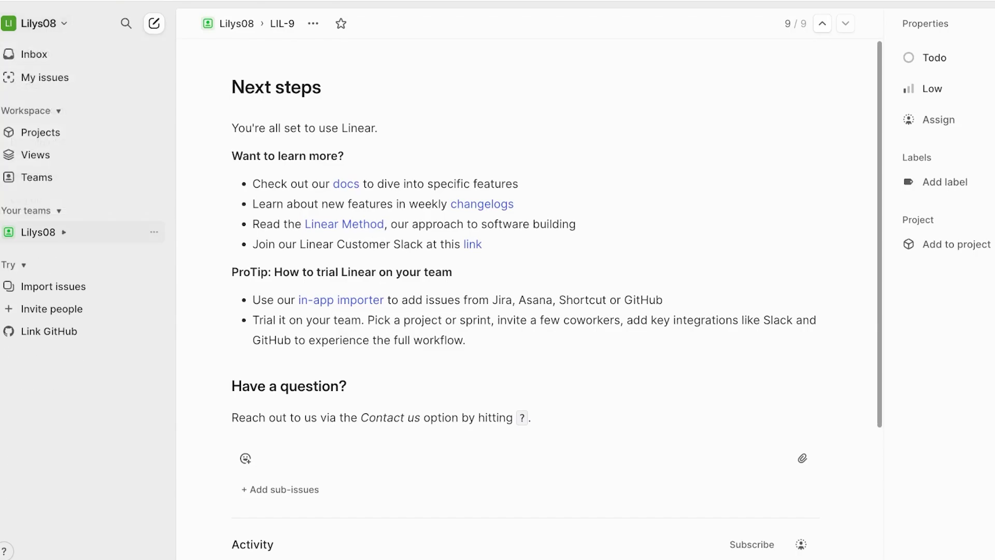
left_click(39, 233)
left_click(45, 254)
left_click(46, 277)
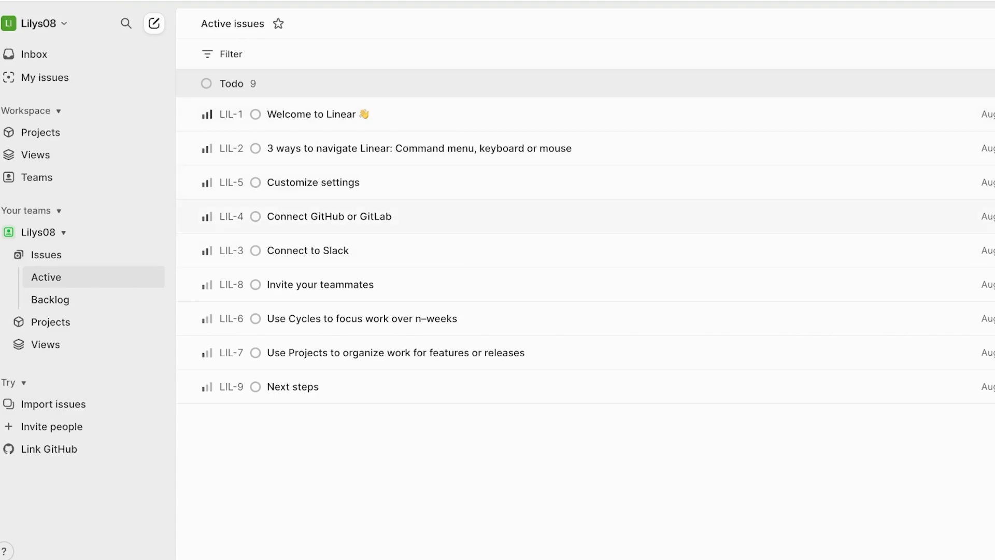
Step: View the Connect GitHub or GitLab and Connect to Slack issues, returning to the active issues list
key("Return")
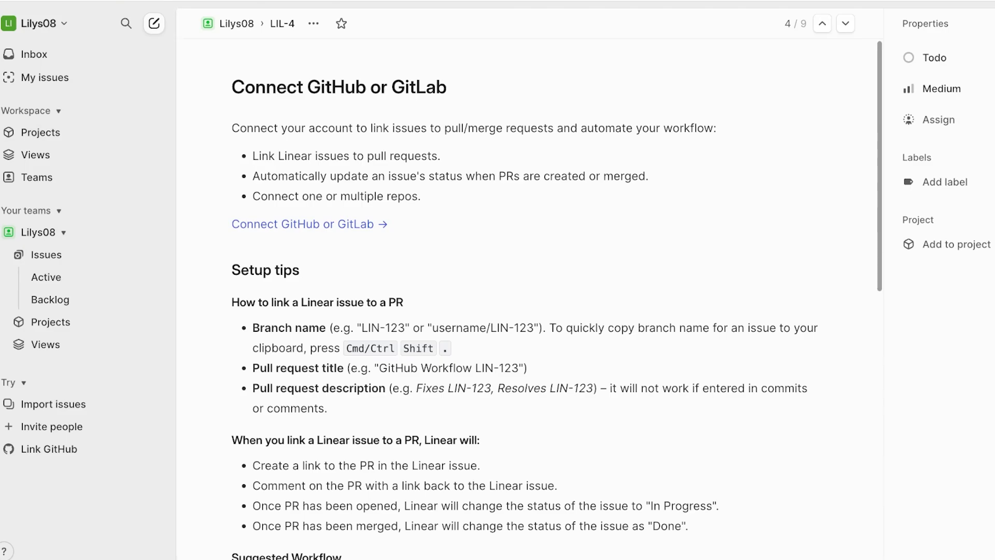
key("Escape")
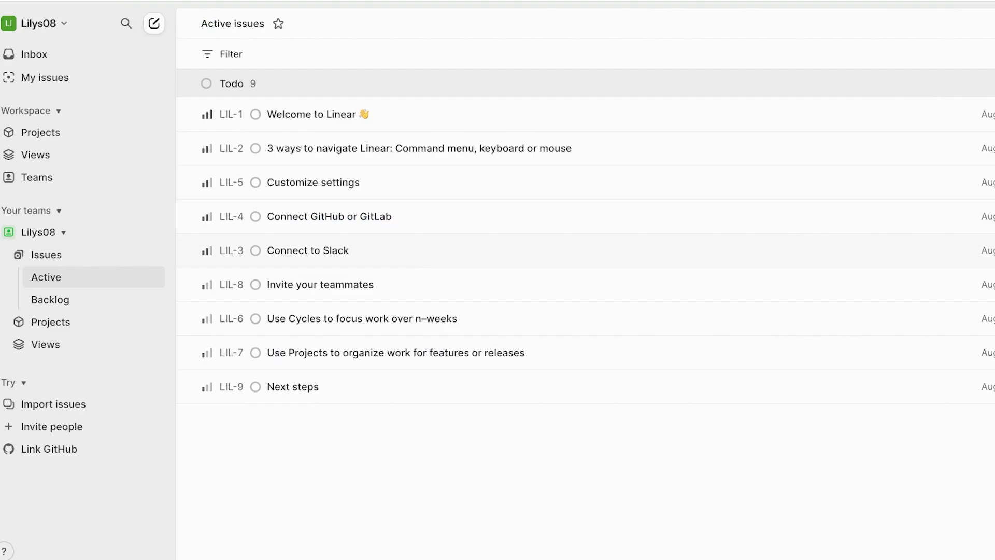
key("Return")
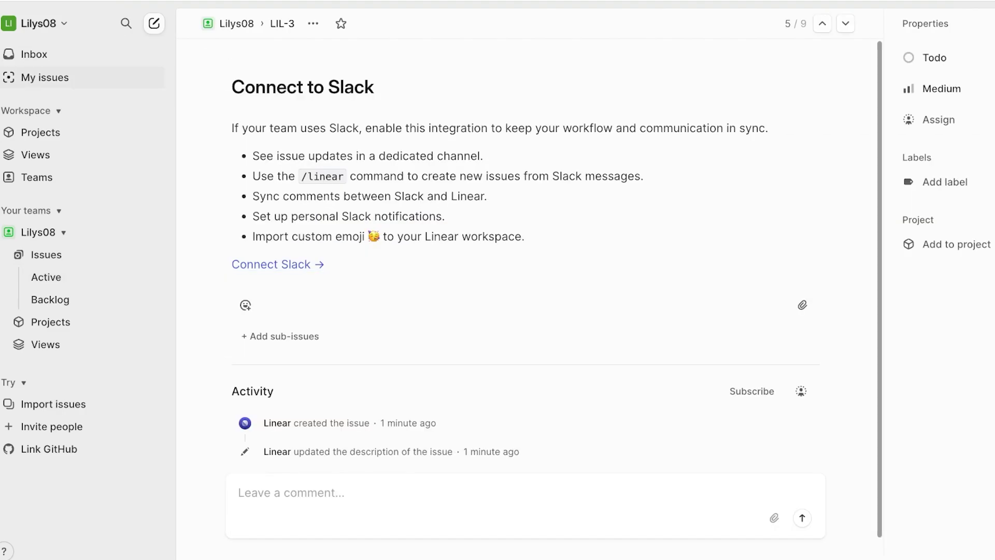
key("Escape")
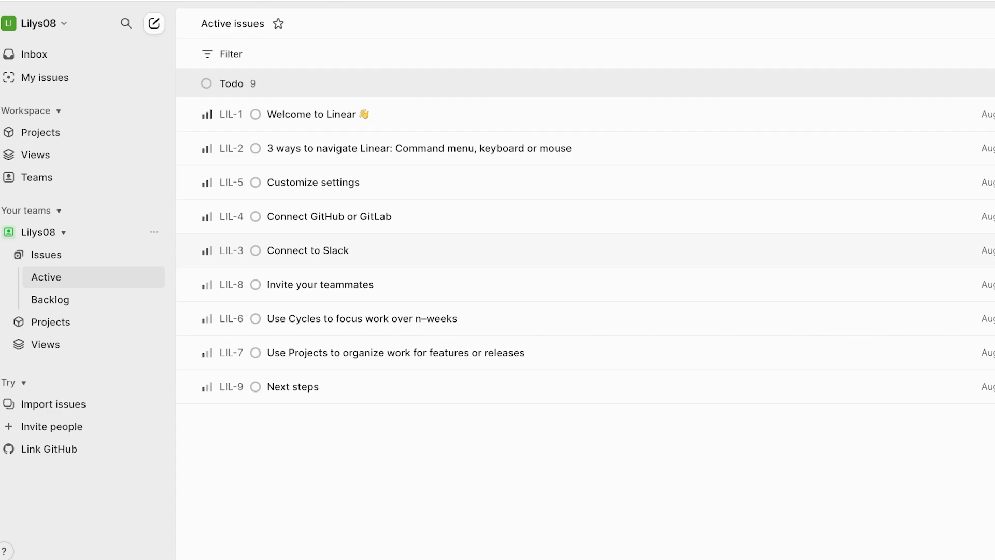
Step: Start a new workspace project and name it Keyboard Marketing Campaign
left_click(8, 132)
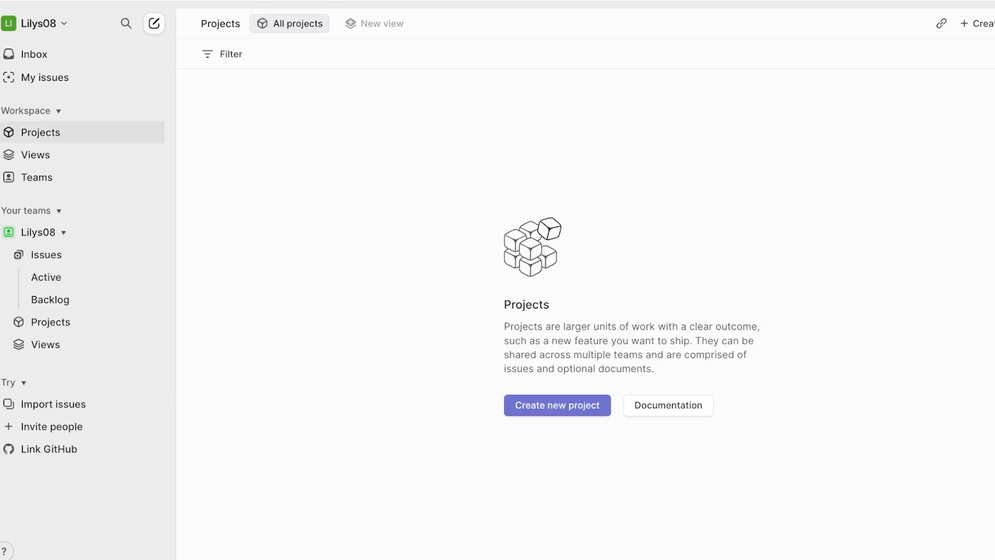
left_click(558, 404)
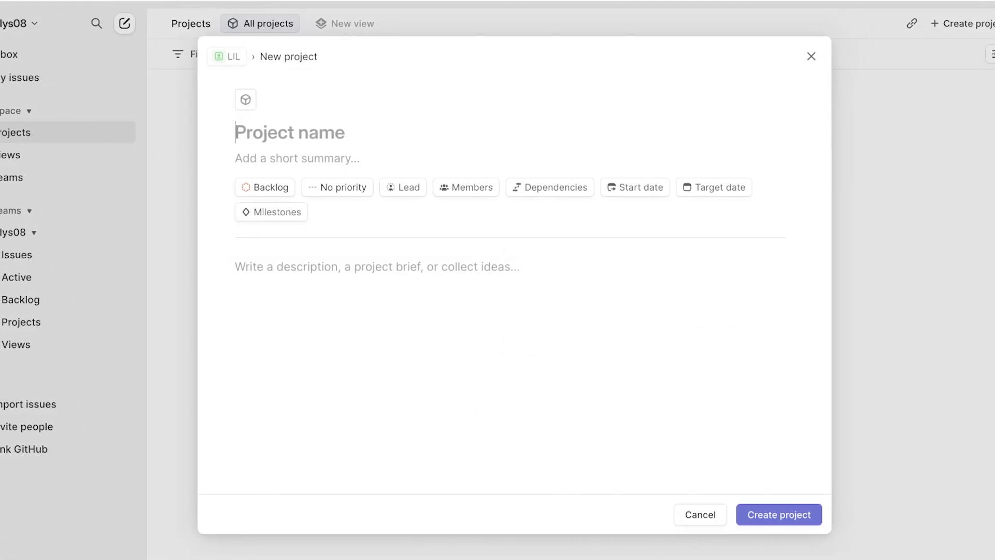
type("S")
key("BackSpace")
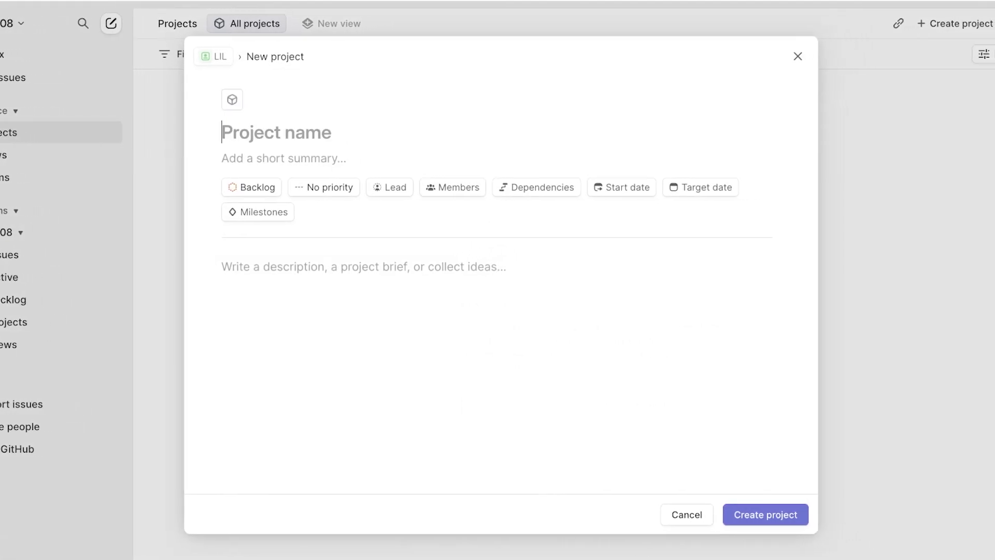
type("P")
key("BackSpace")
type("Keyboard Mark")
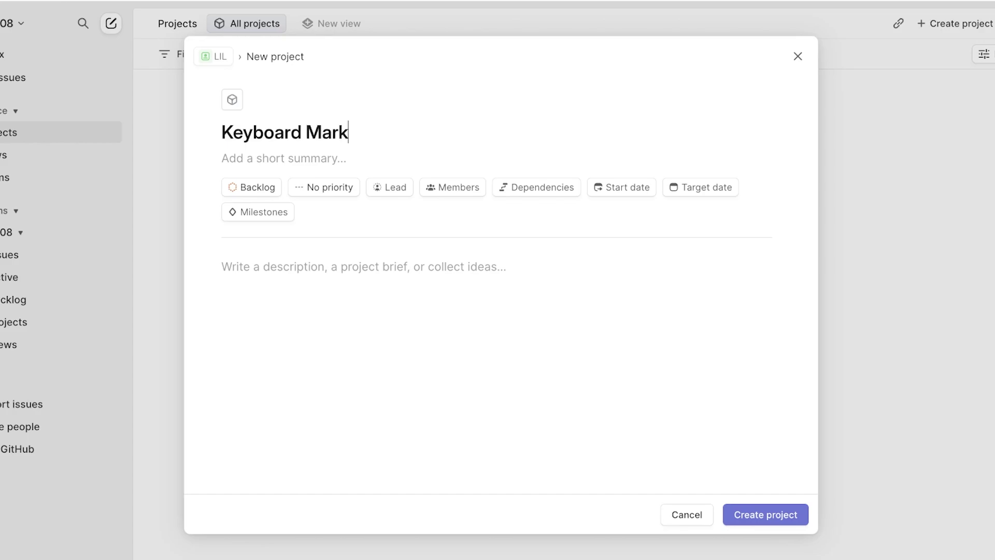
type("eting Campaign")
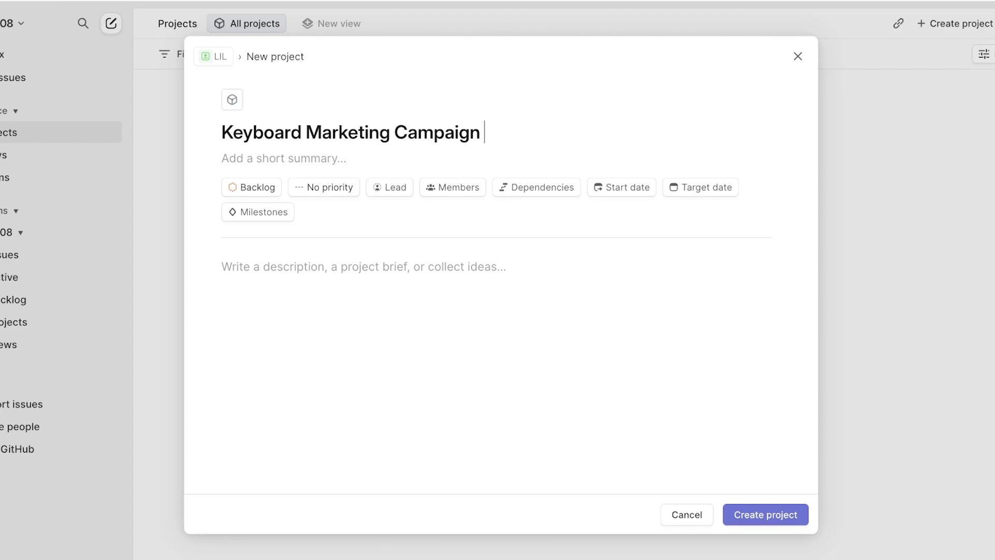
Step: Set the new project's status to Planned
left_click(252, 187)
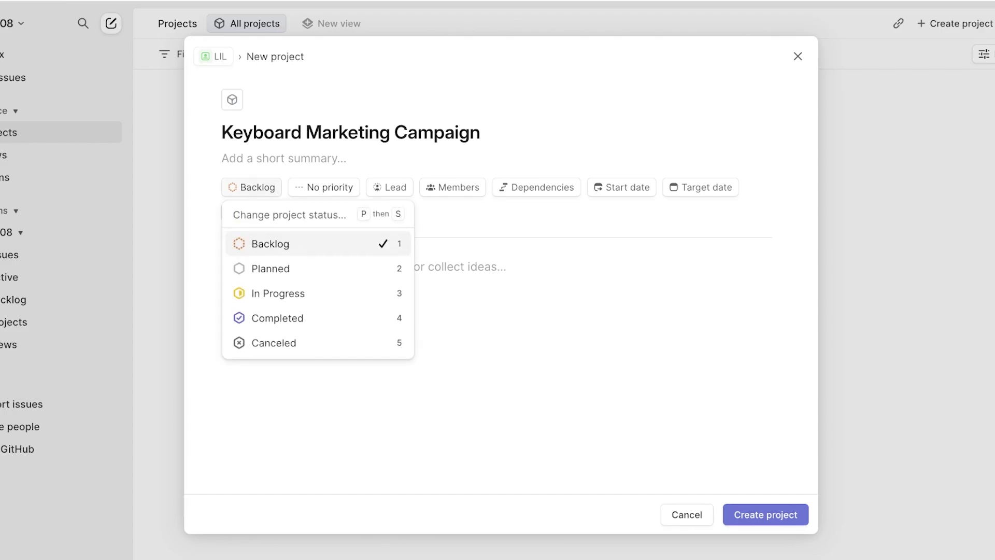
key("Down")
key("Return")
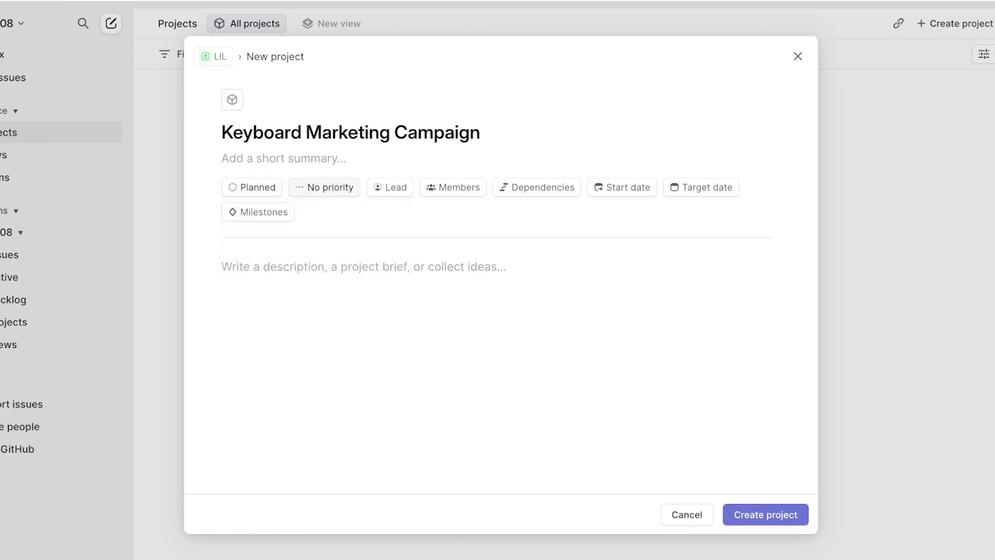
key("Return")
key("Escape")
key("Return")
key("Up")
key("Up")
key("Up")
key("Up")
key("Up")
key("Up")
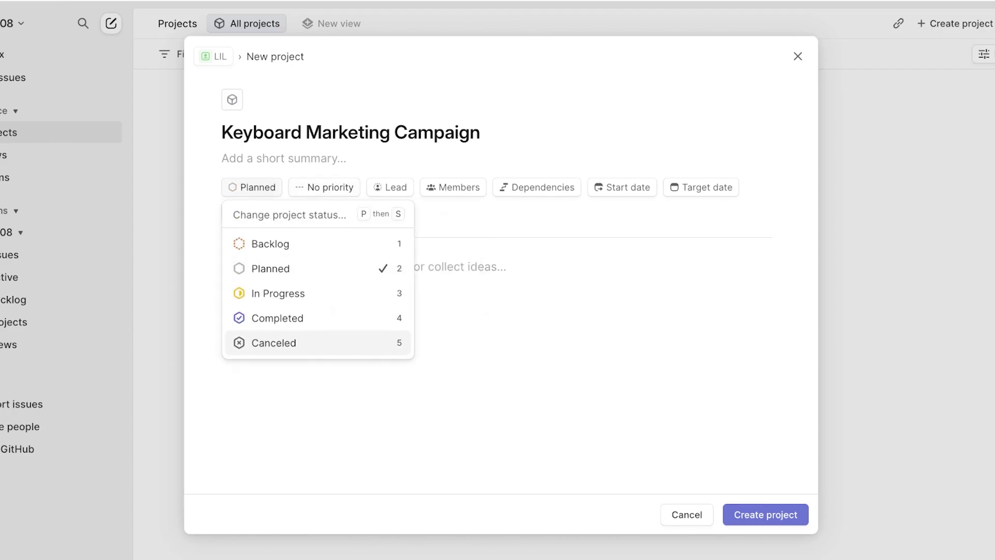
key("Escape")
Step: Set the new project's priority to Low
key("Tab")
key("Return")
key("Down")
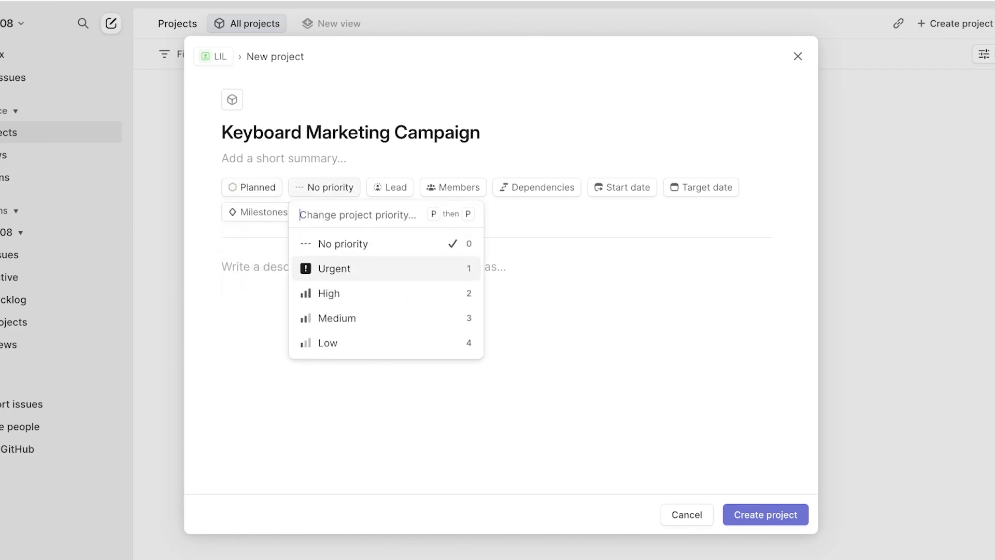
key("Down")
key("Down")
key("Down")
key("Return")
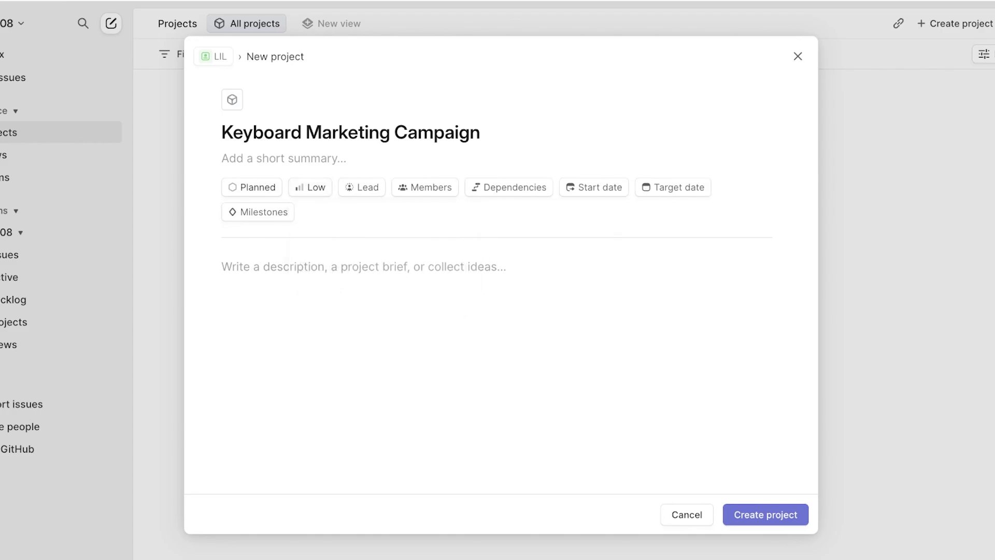
Step: Assign the current workspace user as the new project's lead
key("Tab")
key("Return")
key("Down")
key("Return")
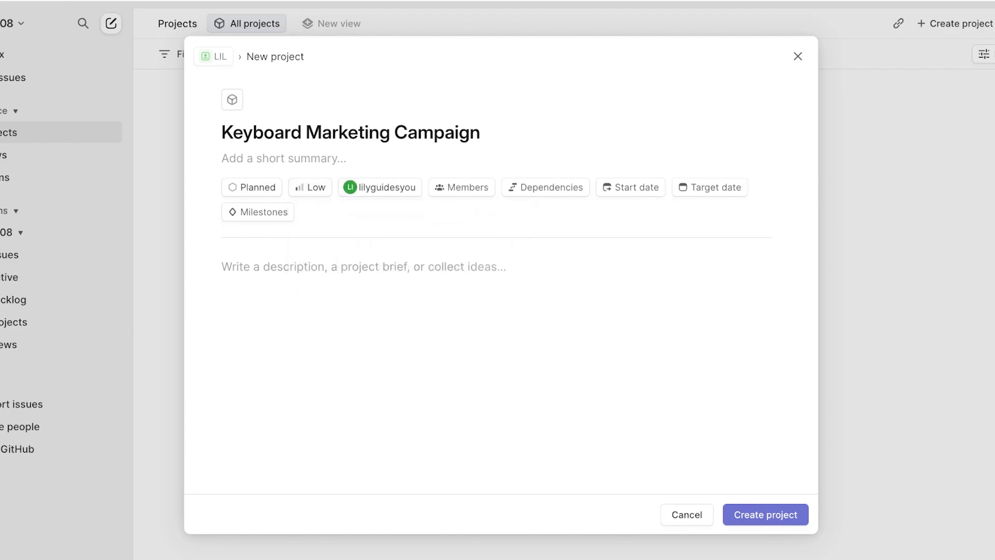
Step: View the Members and Dependencies options for the new project without choosing any
key("Tab")
key("Return")
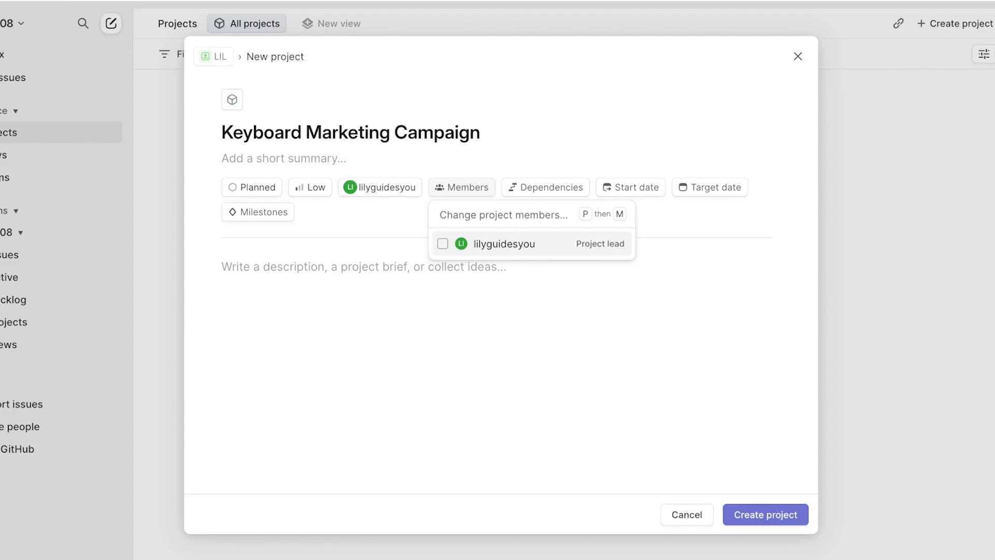
key("Escape")
key("Tab")
key("Return")
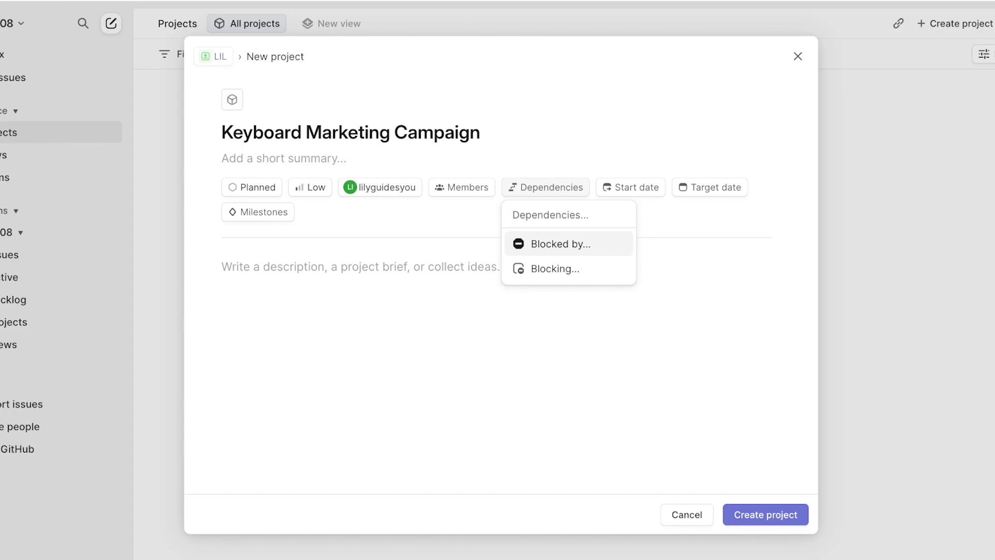
Step: Set the project's start date to August 28, 2024 and its target date to September 20, 2024
left_click(630, 187)
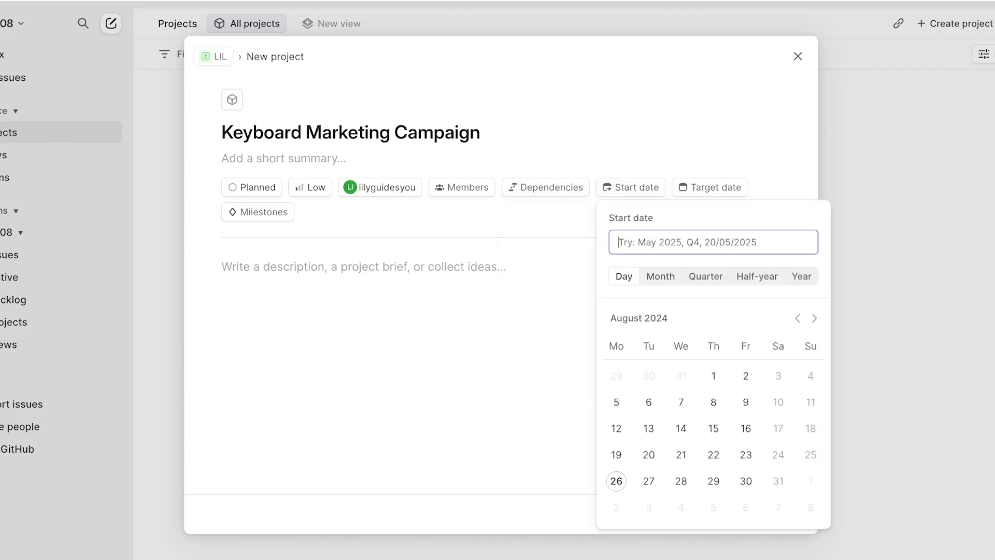
key("Down")
key("Down")
key("Return")
key("Tab")
key("Return")
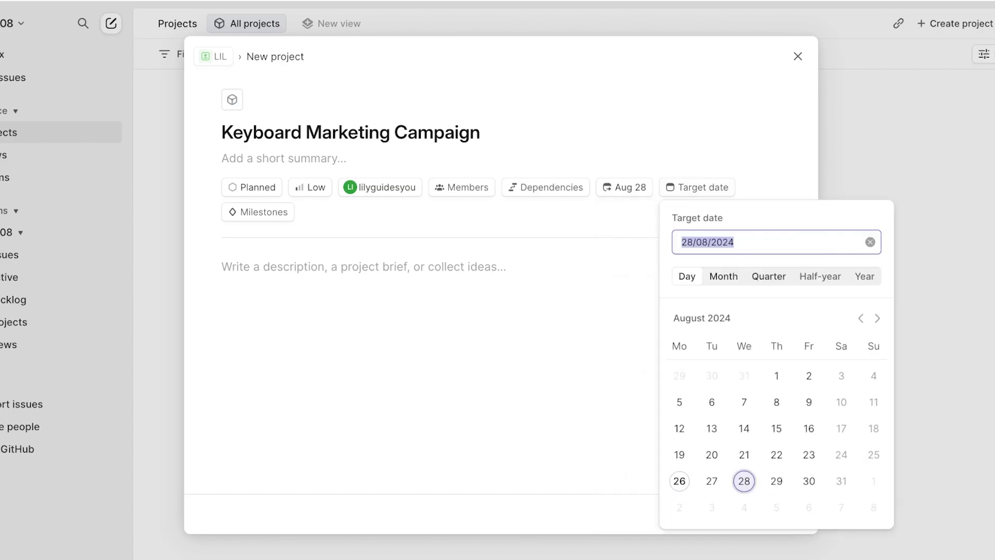
left_click(877, 318)
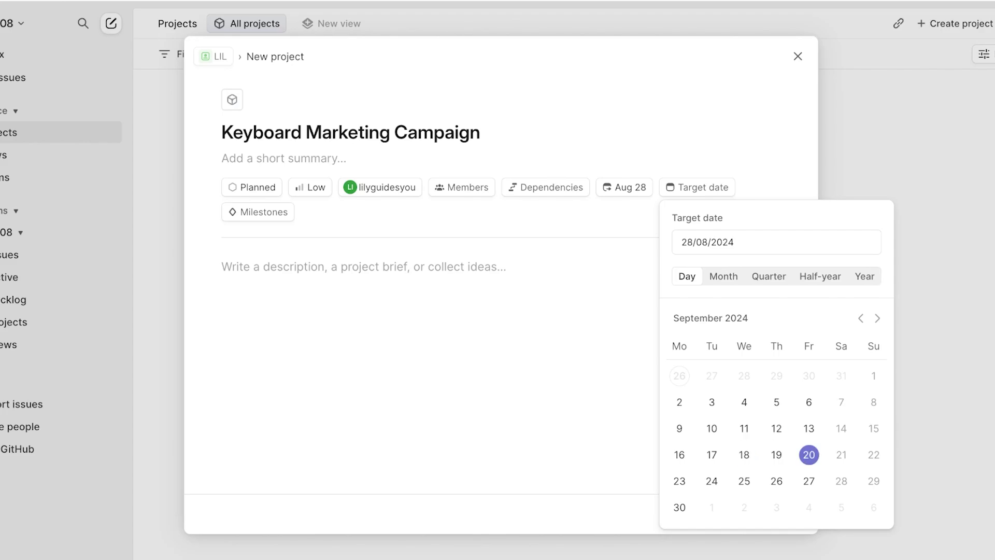
key("Return")
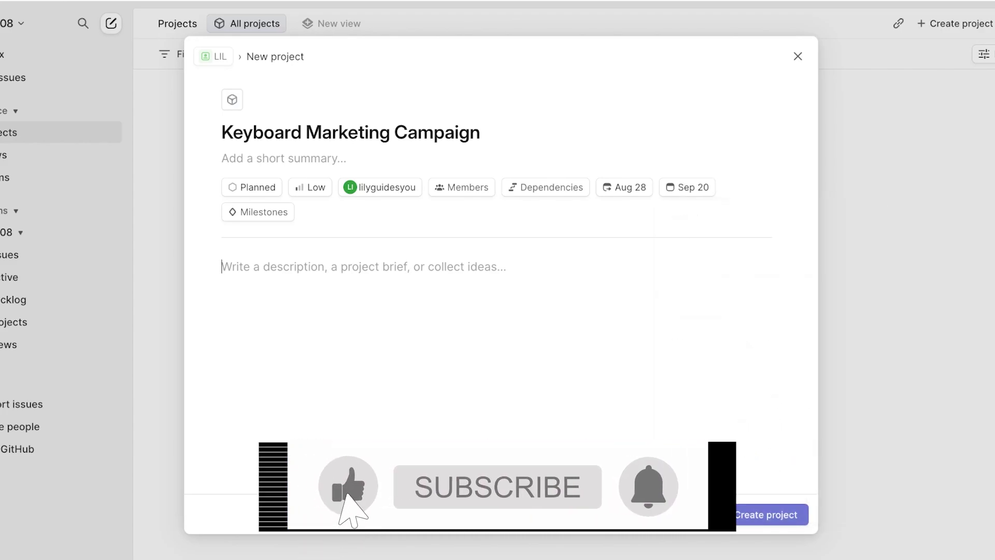
Step: Add a project milestone named Social Media Launch (1k likes Instagram)
left_click(258, 212)
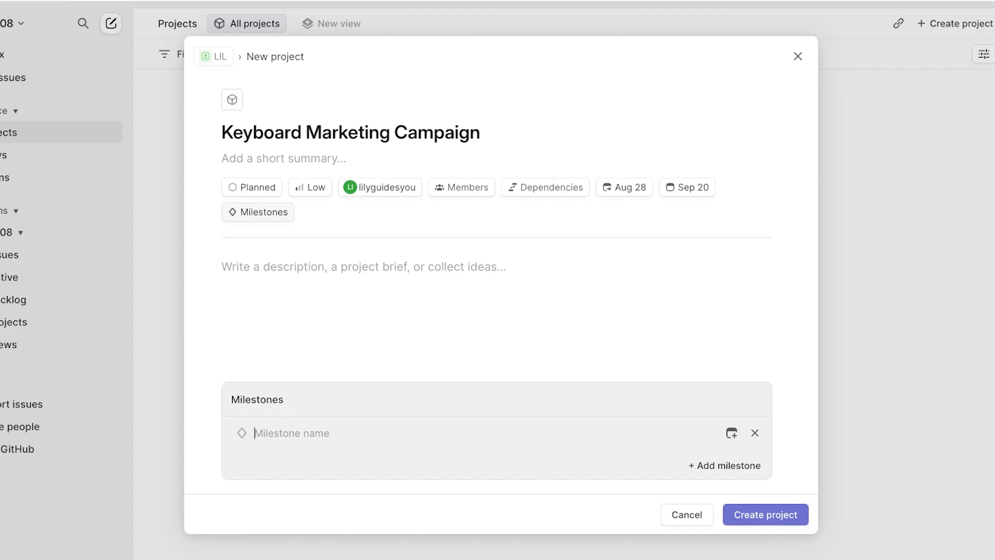
type("A")
key("BackSpace")
type("A")
key("BackSpace")
type("Social Media Launch (1")
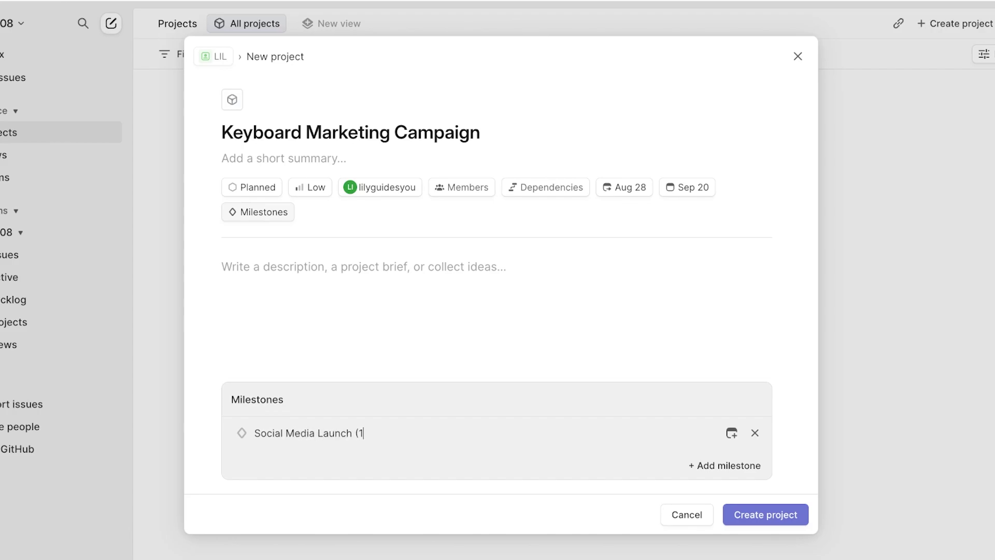
type("k likes)")
key("BackSpace")
type("Instagram)")
key("Return")
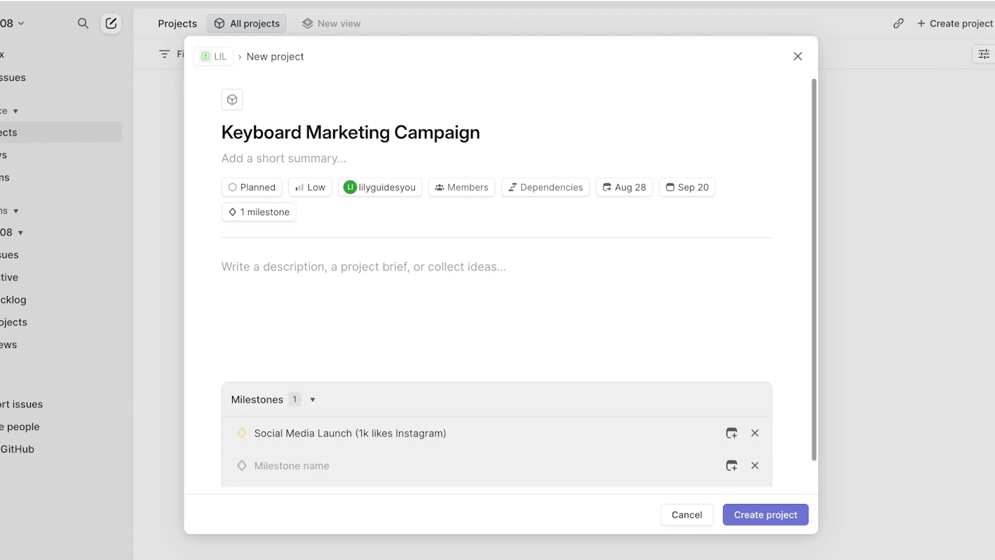
Step: Add a milestone named Complete Campaign Content and move it above the Social Media Launch milestone
left_click(254, 465)
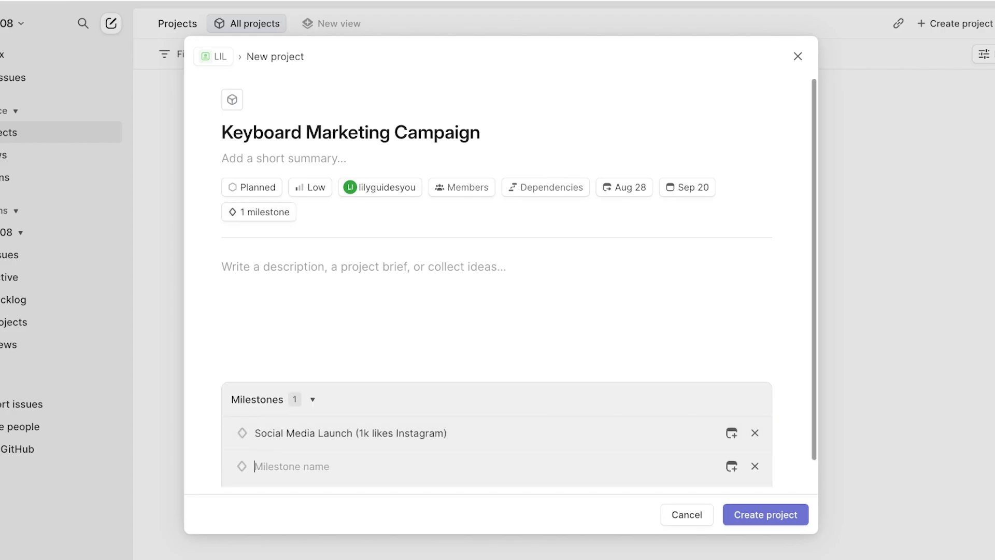
type("A")
key("BackSpace")
type("Complete Med")
type("i")
key("BackSpace")
key("BackSpace")
key("BackSpace")
key("BackSpace")
type("Campaign Ma")
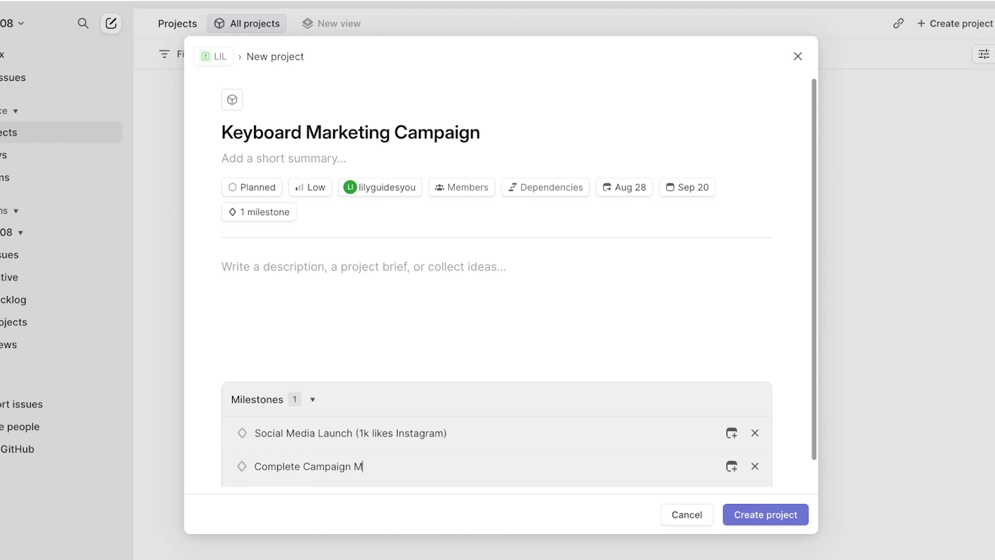
key("BackSpace")
key("BackSpace")
type("Content")
key("Return")
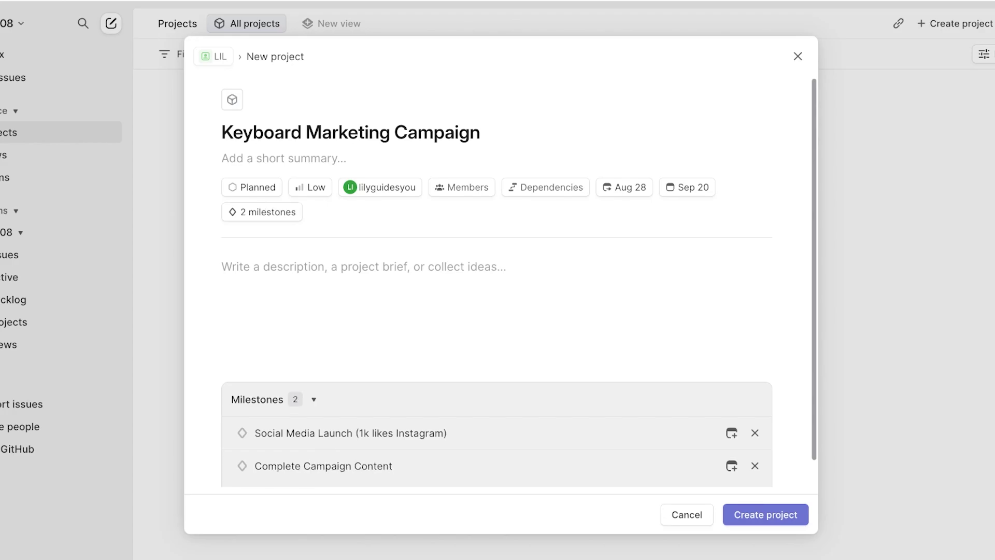
left_click_drag(229, 408, 229, 375)
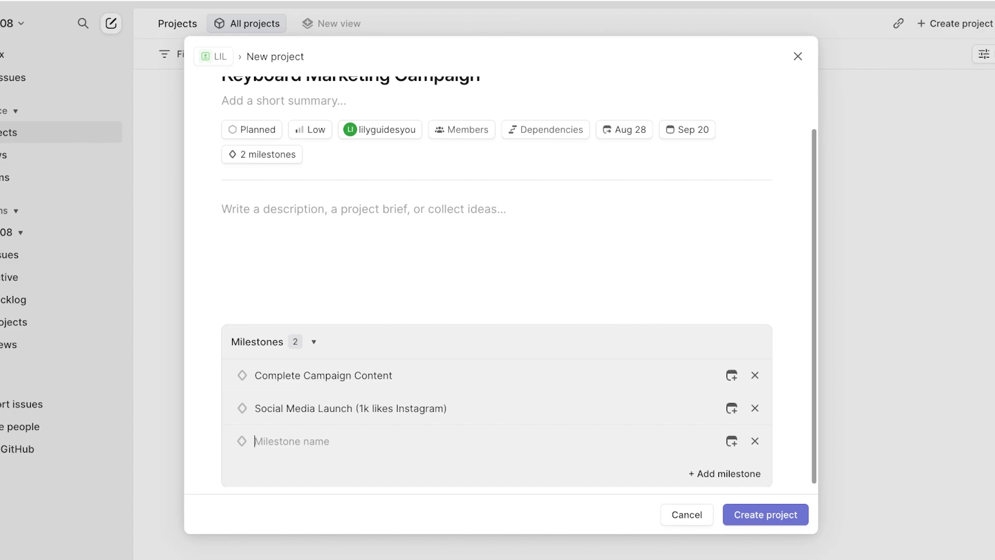
Step: Add two more milestones named Boost sales to 1k+ and Get 10k likes on insta
type("Boost sales to 1k+")
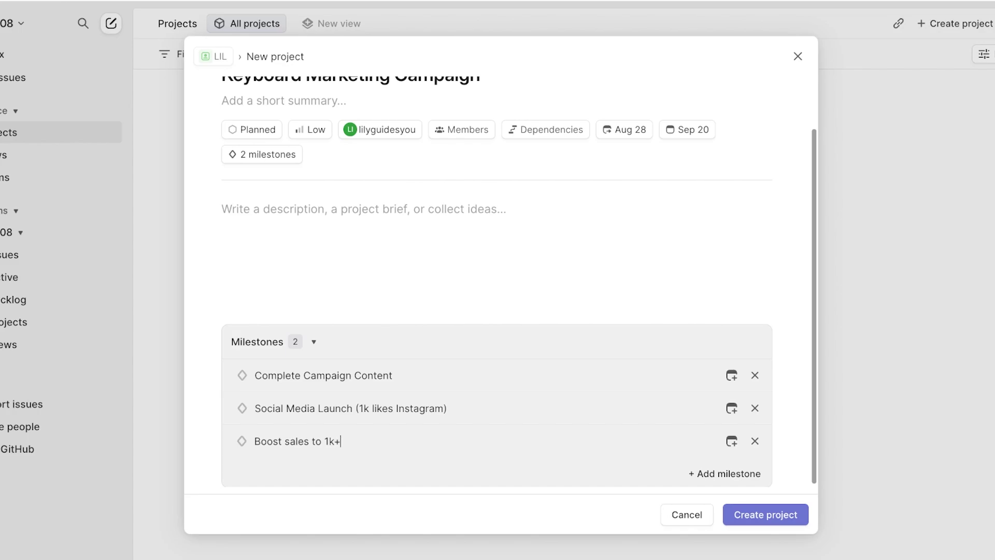
key("Return")
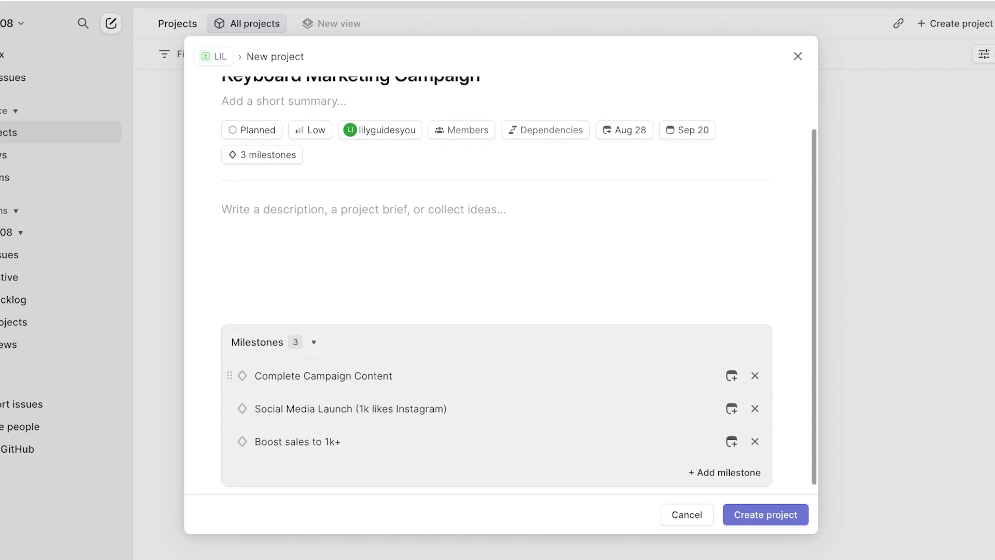
left_click(724, 472)
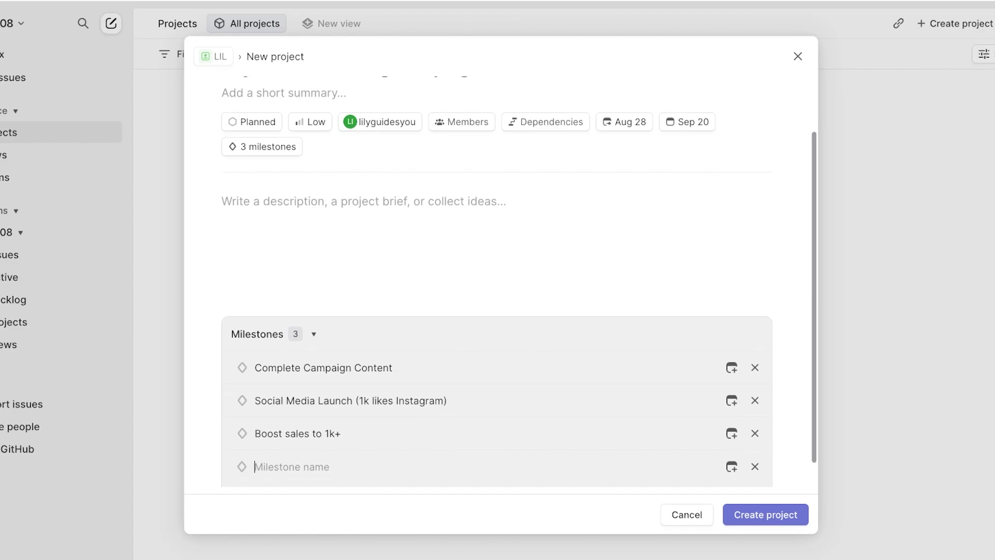
type("G")
key("BackSpace")
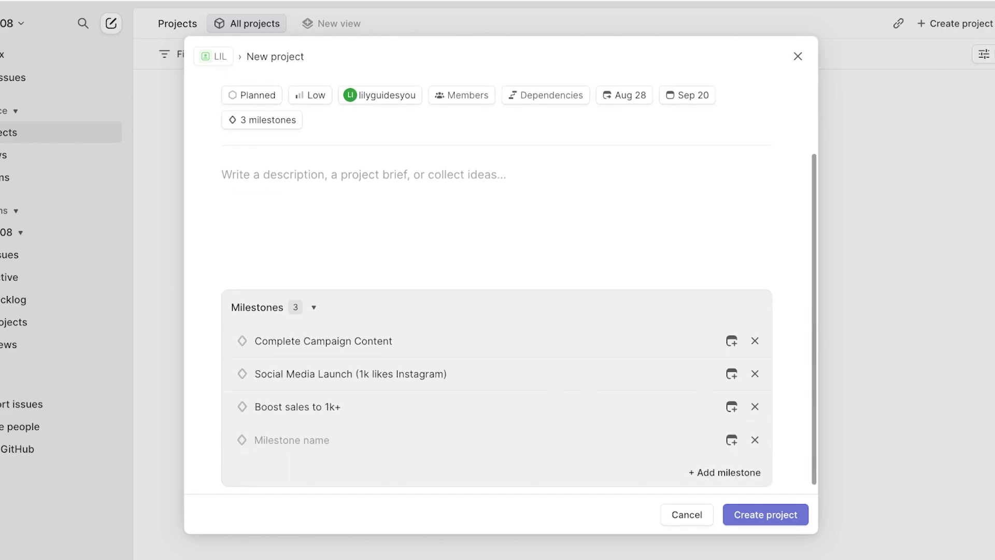
type("Get 10k likes on insta")
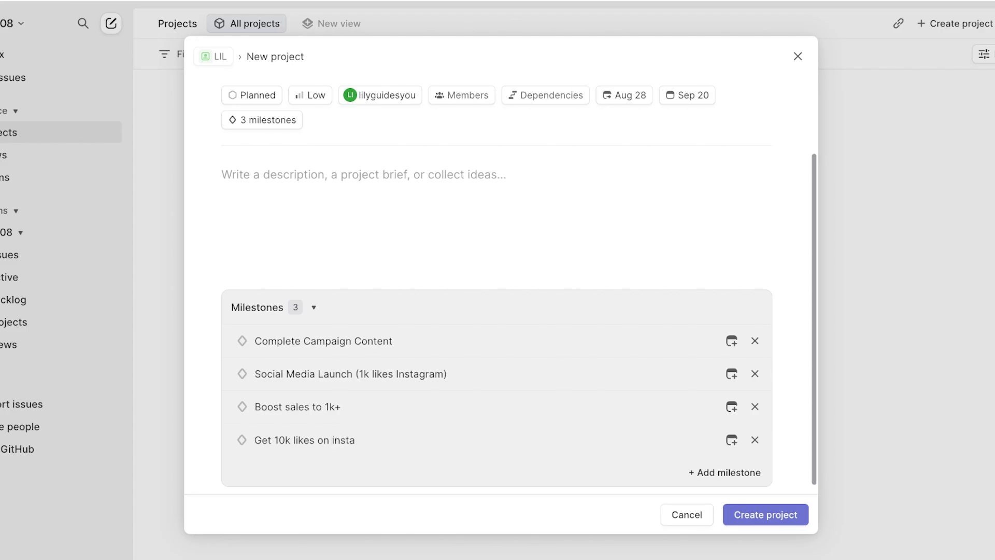
key("Return")
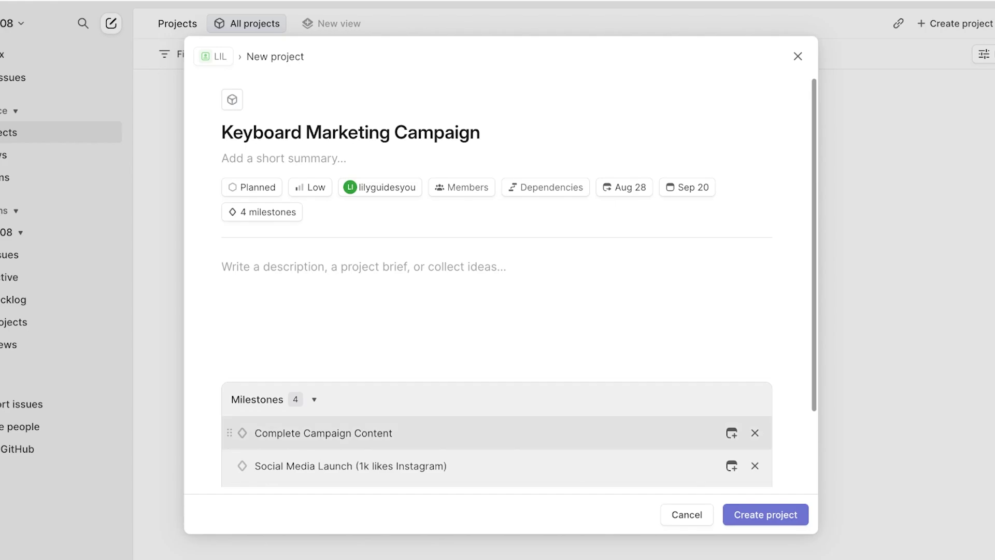
Step: Create the project and open Keyboard Marketing Campaign from the workspace's projects list
left_click(728, 511)
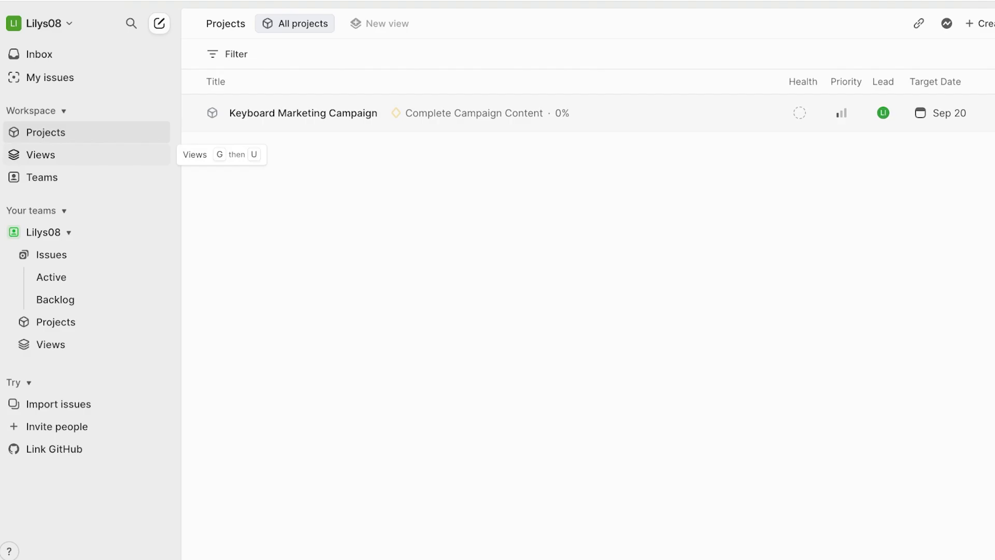
left_click(42, 176)
left_click(45, 132)
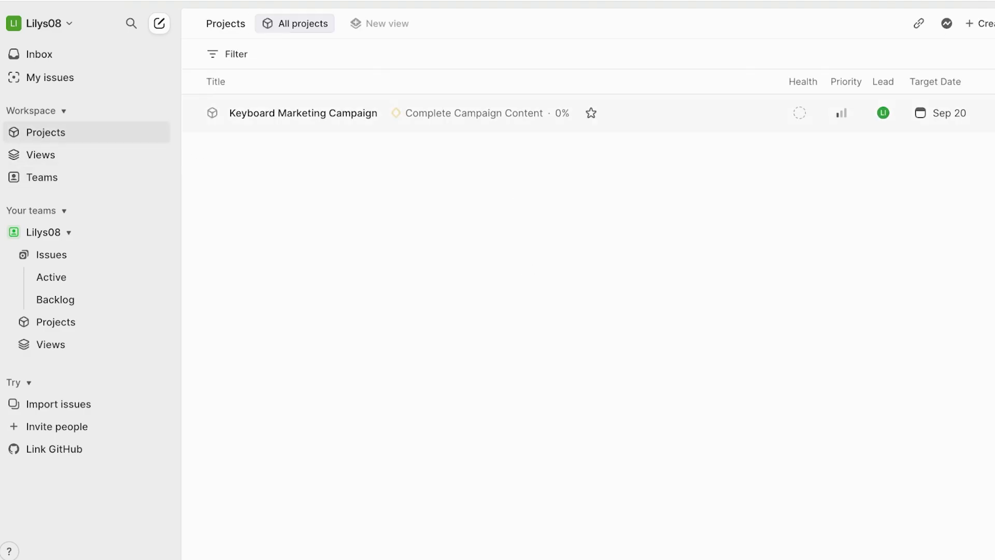
left_click(303, 112)
scroll(515, 294, "down", 1)
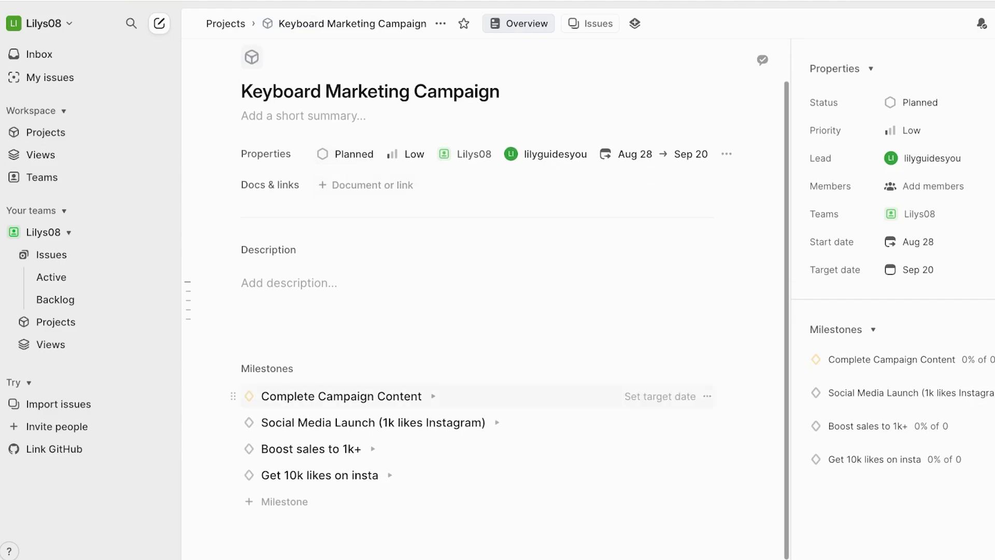
Step: Collapse the project's properties section and view the project's issues, returning to its overview
left_click(836, 68)
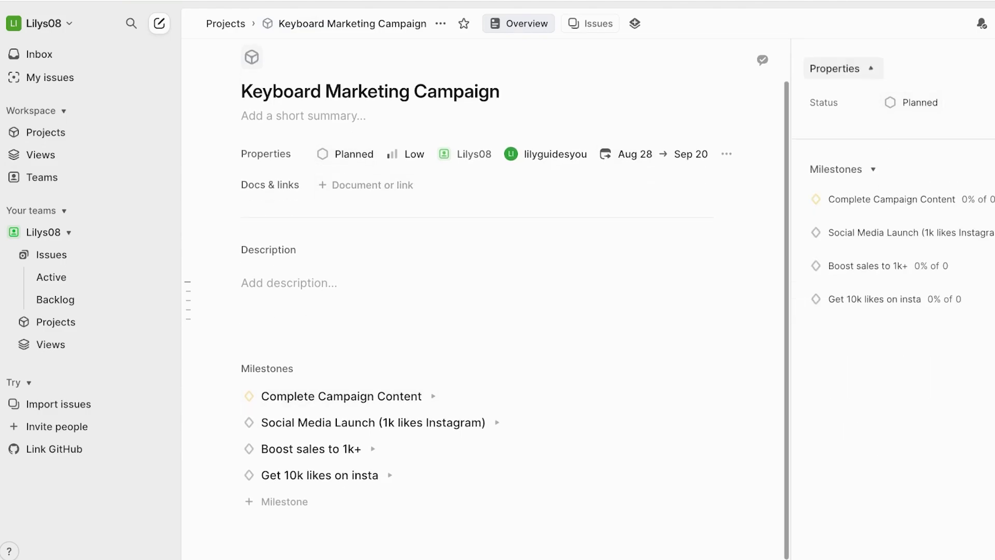
left_click(591, 24)
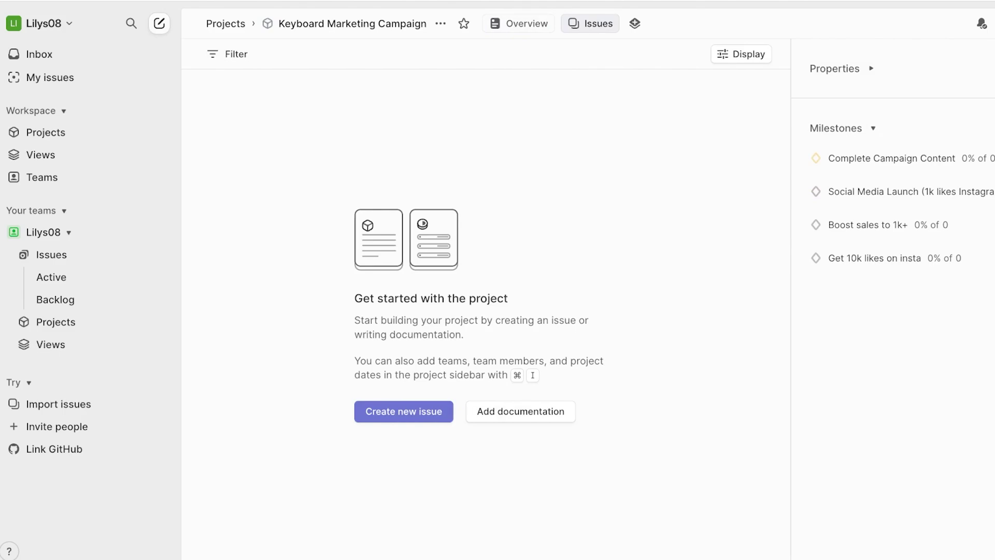
left_click(518, 24)
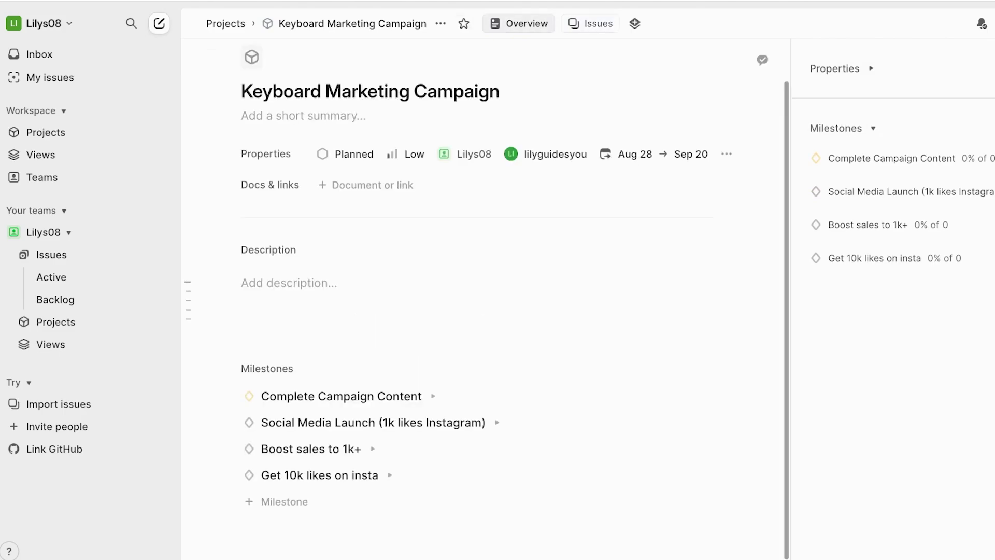
Step: View the team's active issues and My issues, returning to the workspace's projects list
left_click(52, 277)
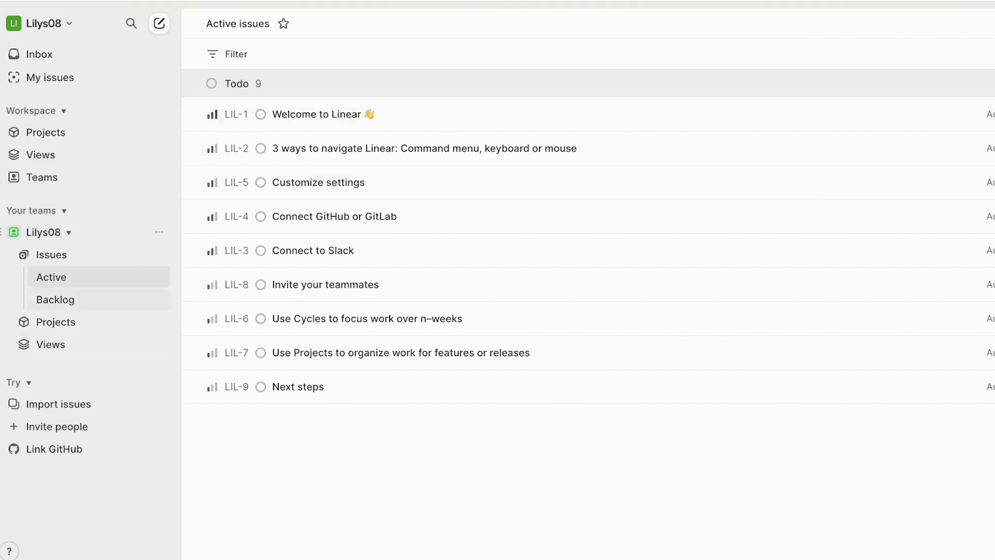
left_click(47, 231)
left_click(45, 132)
left_click(50, 77)
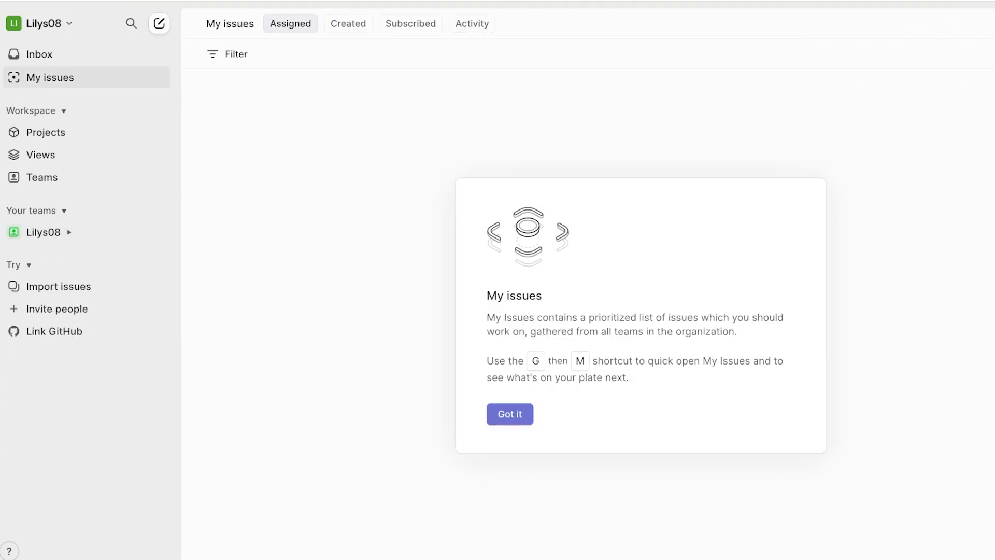
left_click(46, 132)
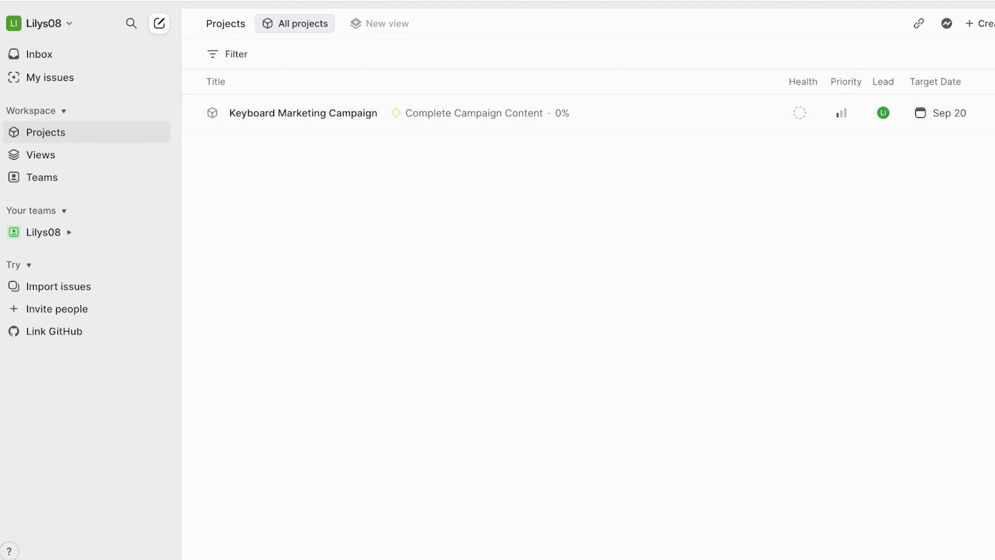
Step: Reopen the Keyboard Marketing Campaign project and view its additional property options
key("[")
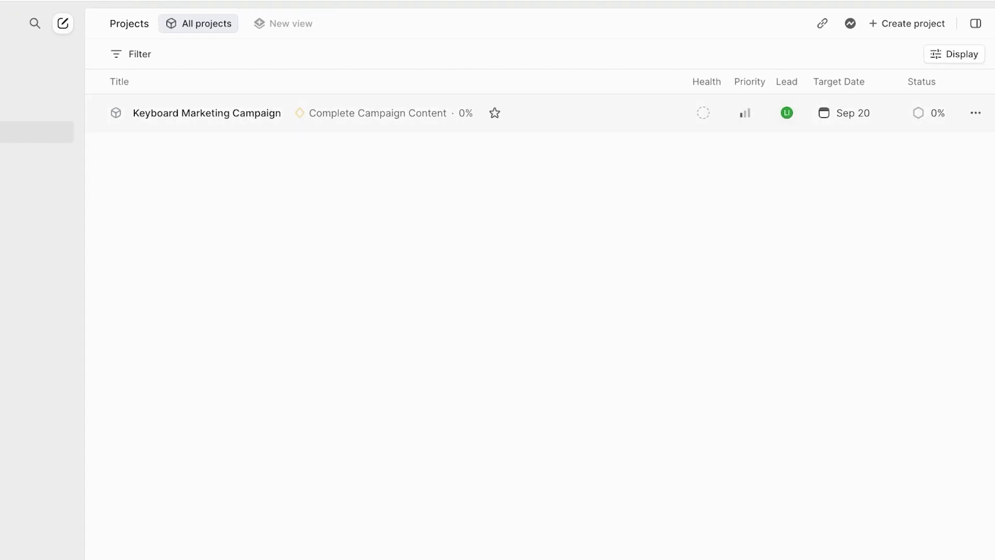
left_click(303, 113)
left_click(745, 68)
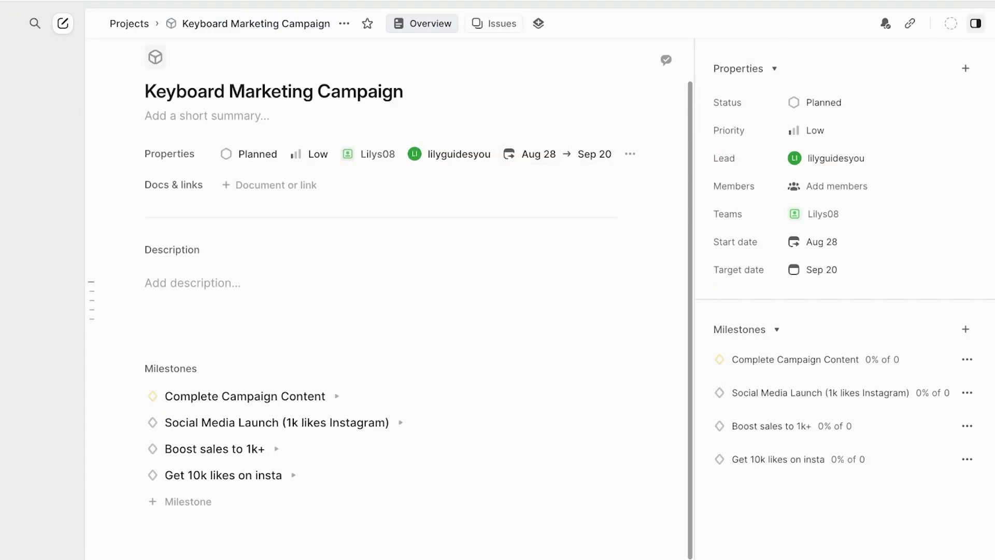
left_click(630, 154)
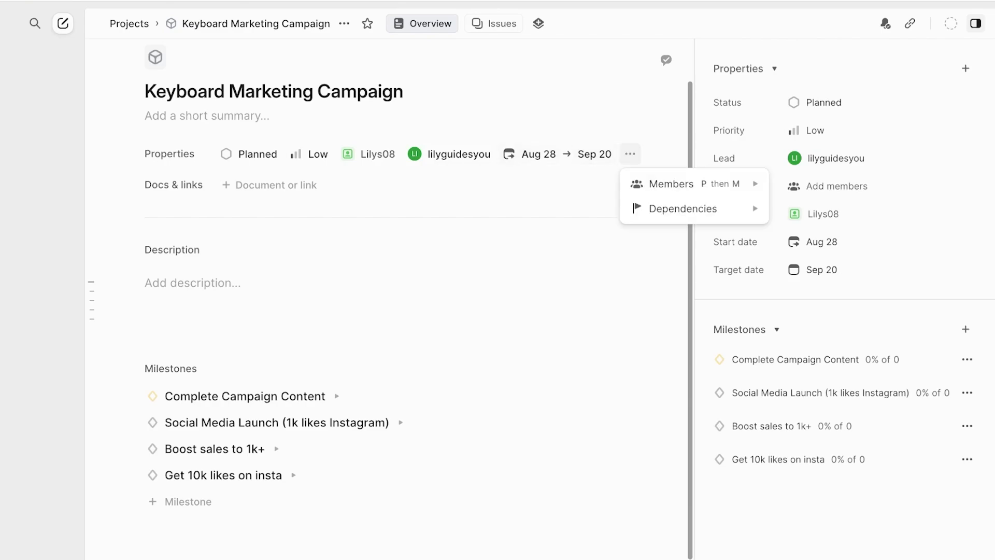
key("Escape")
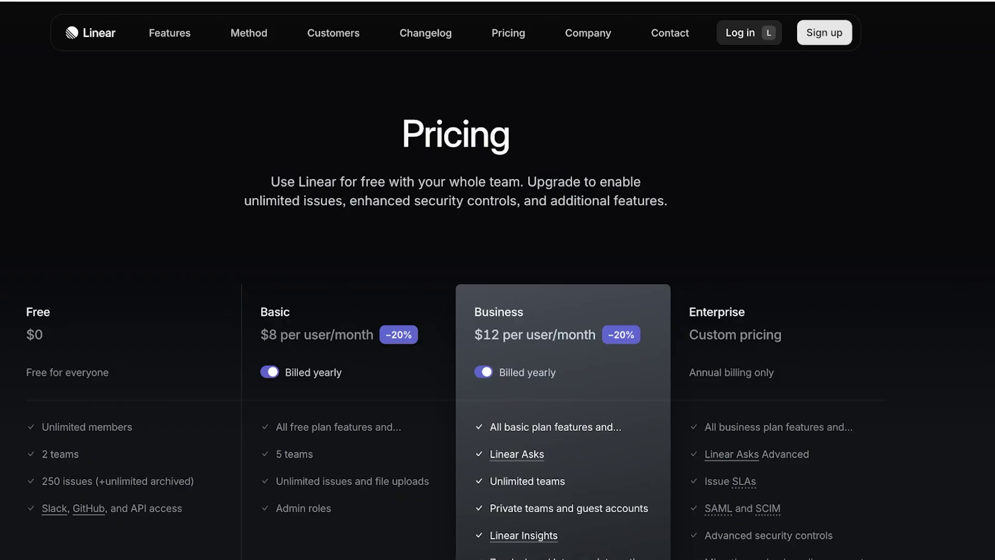
Step: Examine the Free, Basic, Business and Enterprise plans on Linear's pricing page
scroll(456, 337, "down", 3)
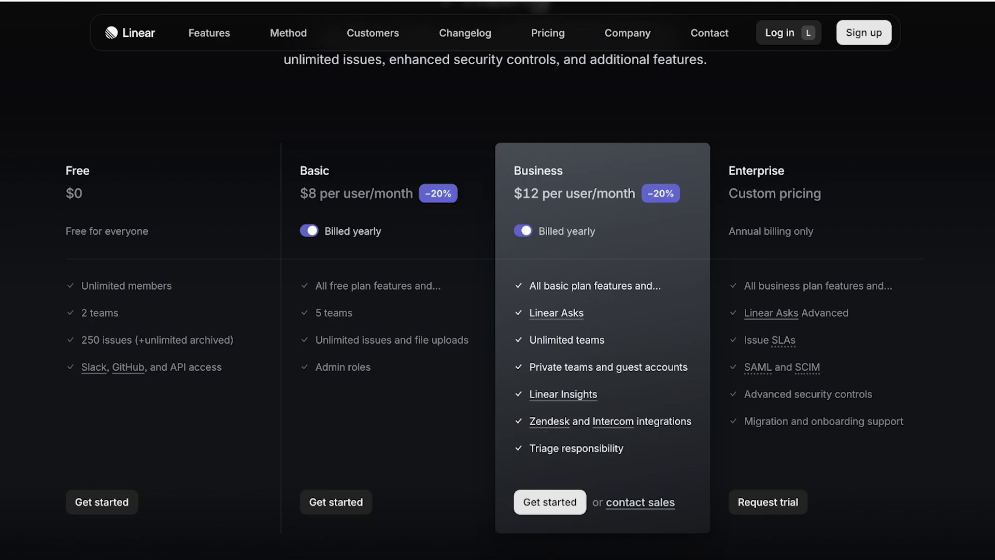
scroll(497, 311, "up", 1)
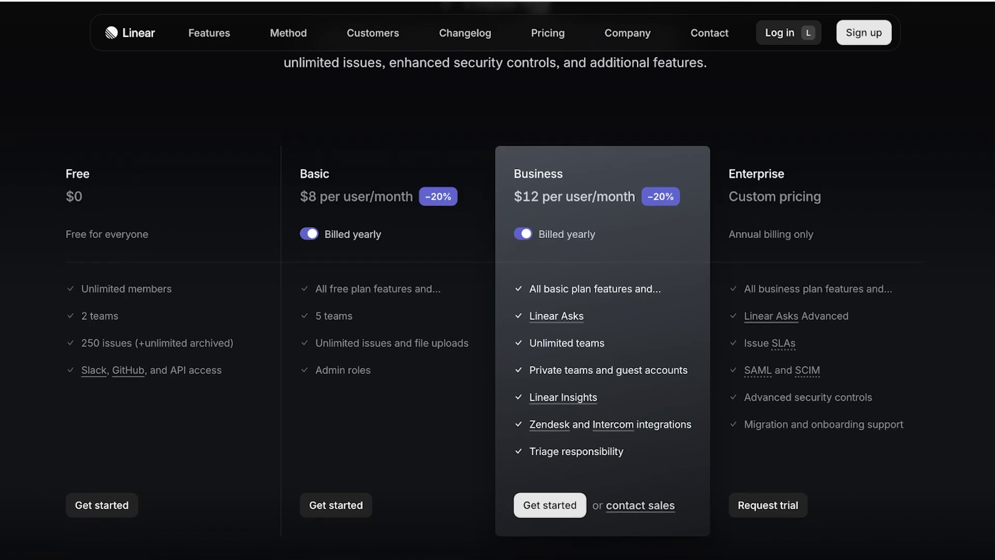